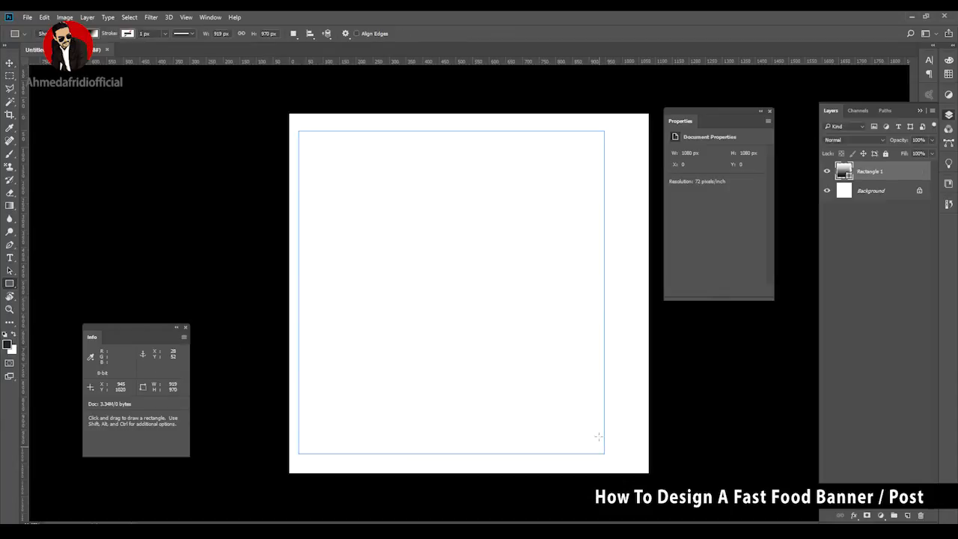
Align the gradient rectangle to the canvas's top and left edges, then clear the selection
left_click(10, 63)
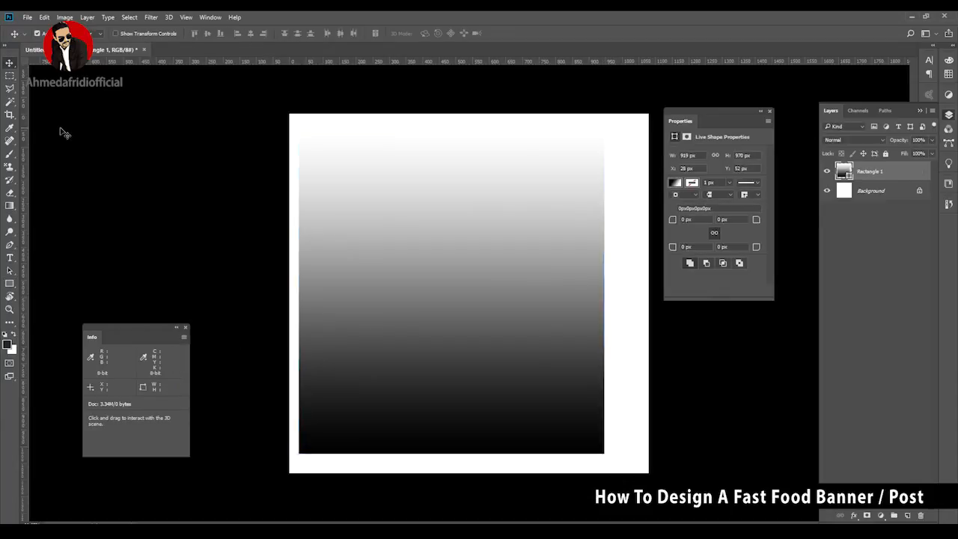
key("ctrl+a")
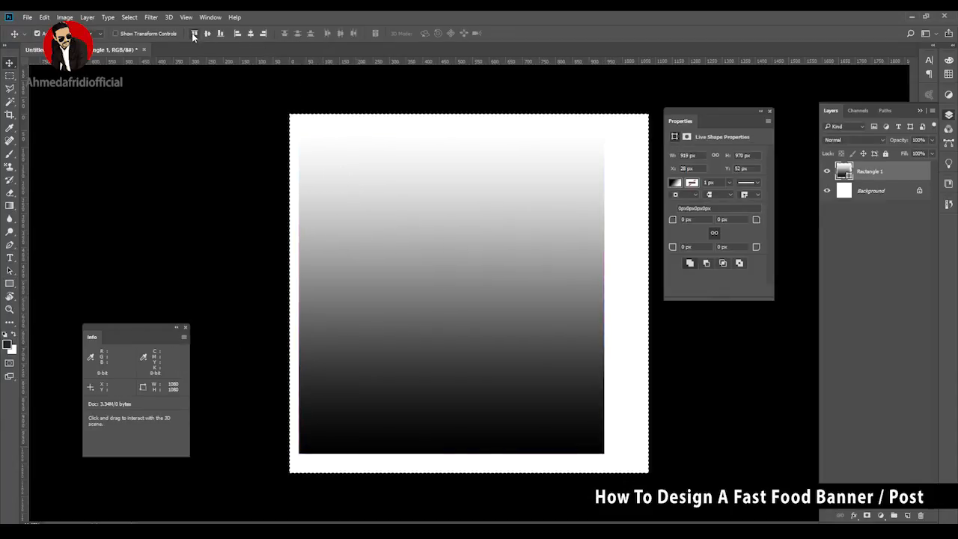
left_click(195, 34)
left_click(239, 34)
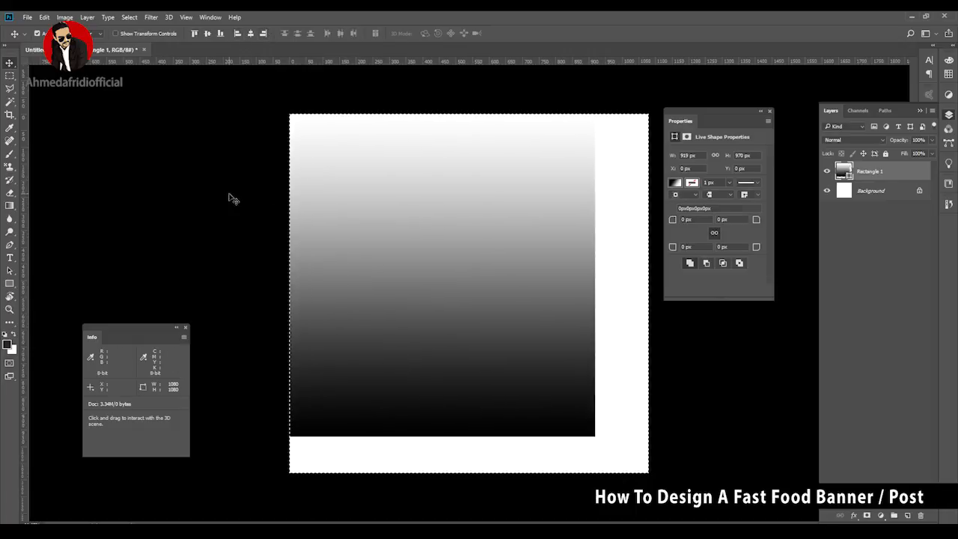
key("ctrl+d")
Scale the gradient rectangle from its lower-right corner to fill the whole 1080 × 1080 px canvas
key("ctrl+t")
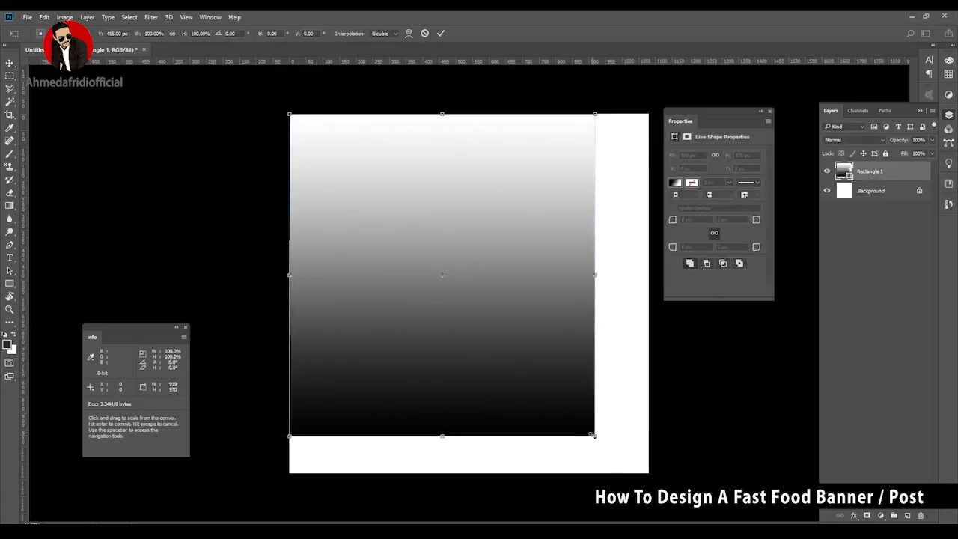
left_click_drag(594, 436, 650, 474)
key("Return")
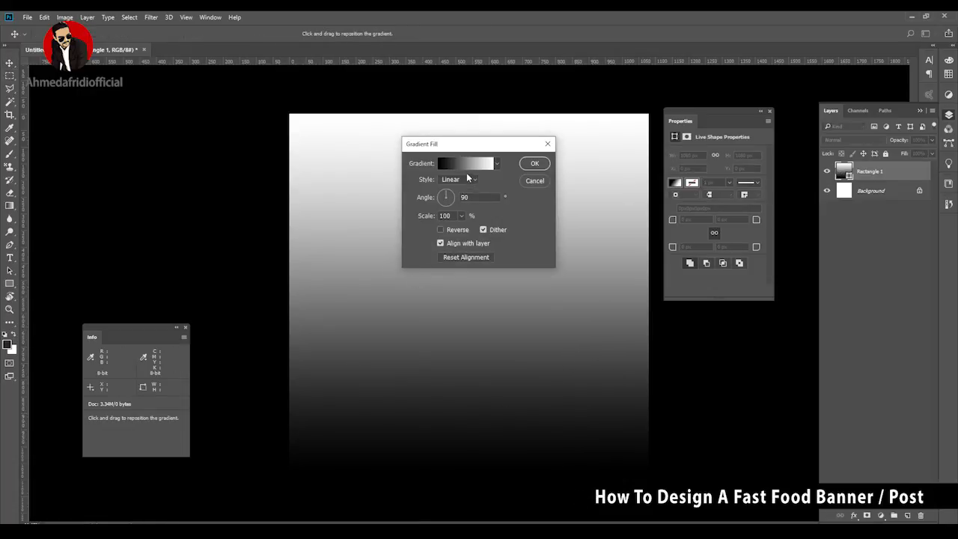
Change the rectangle's gradient fill style to Radial and reverse it
left_click(458, 179)
left_click(453, 192)
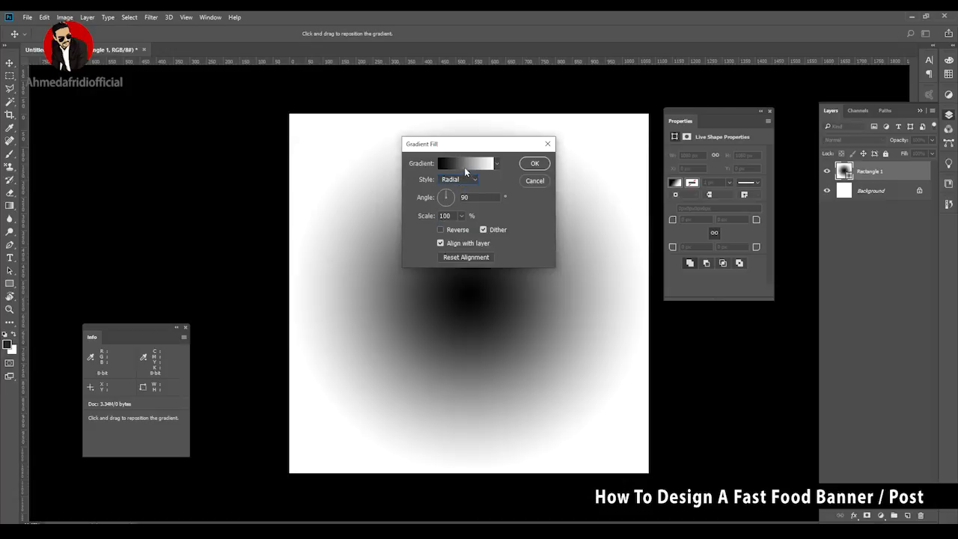
left_click(455, 230)
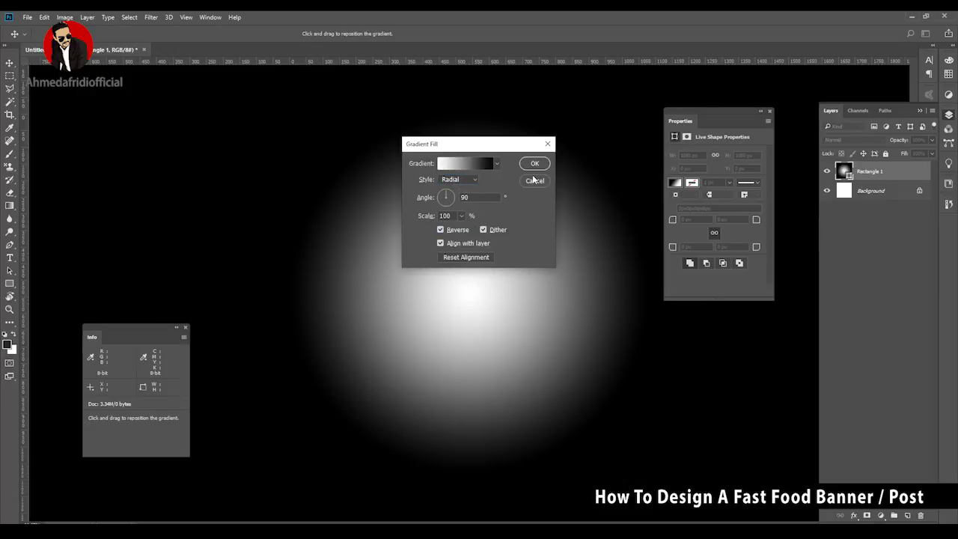
Set the gradient's black color stop to fadaa3 and apply the gradient fill
left_click(475, 163)
left_click(373, 298)
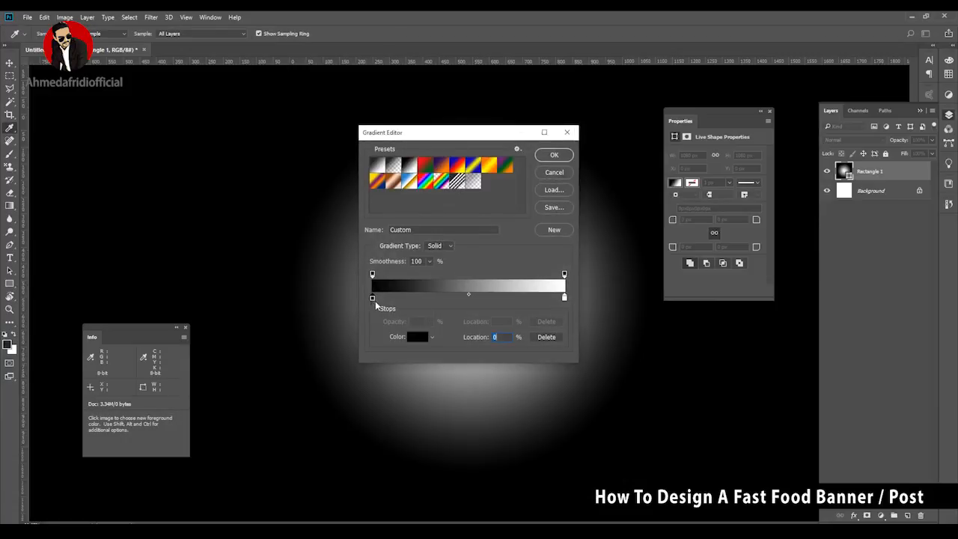
left_click(419, 337)
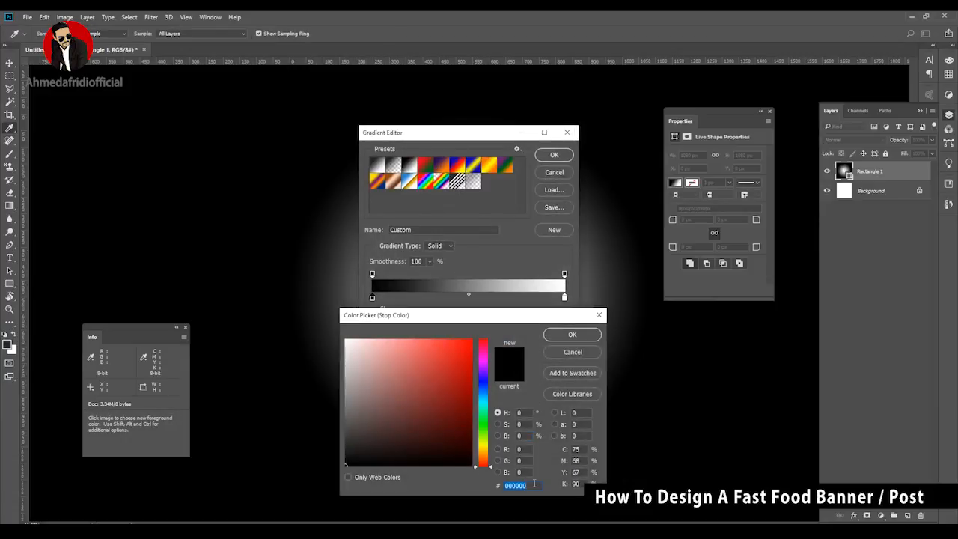
type("c3a673")
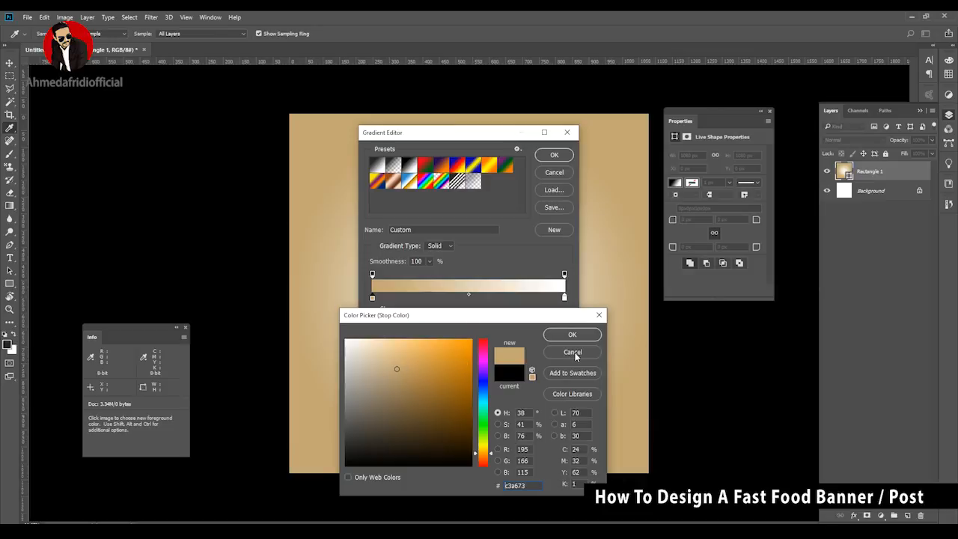
mouse_move(445, 420)
left_mouse_down()
mouse_move(453, 363)
mouse_move(398, 344)
left_mouse_up()
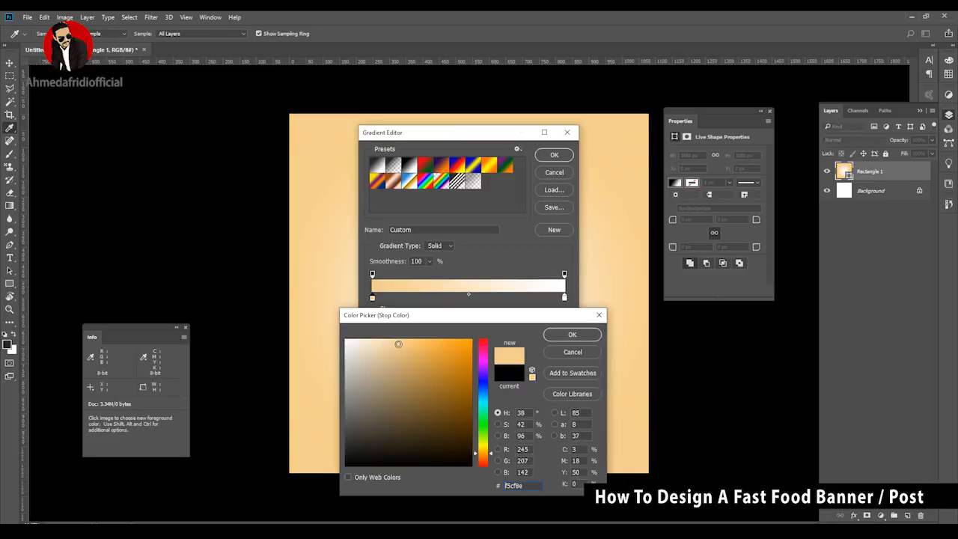
type("fadaa3")
key("Tab")
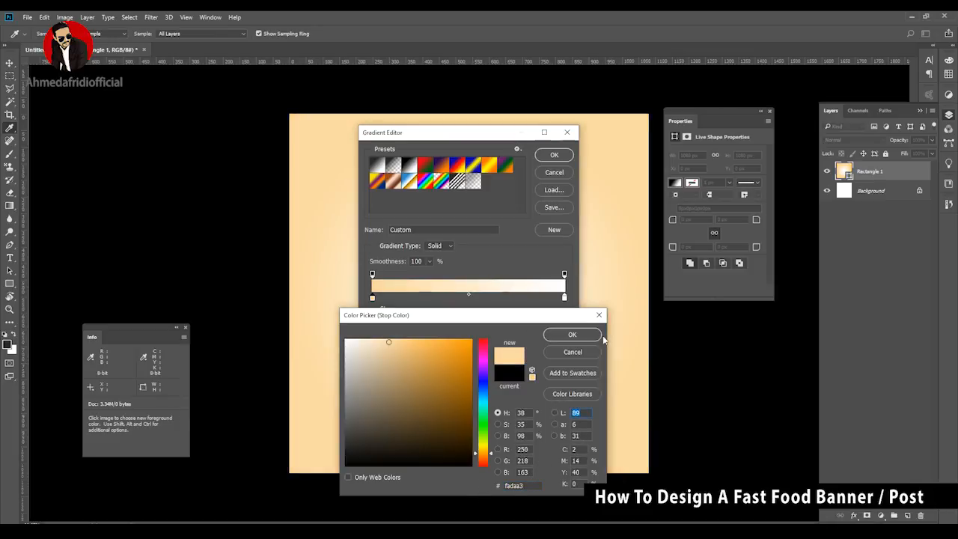
left_click(573, 336)
left_click(556, 155)
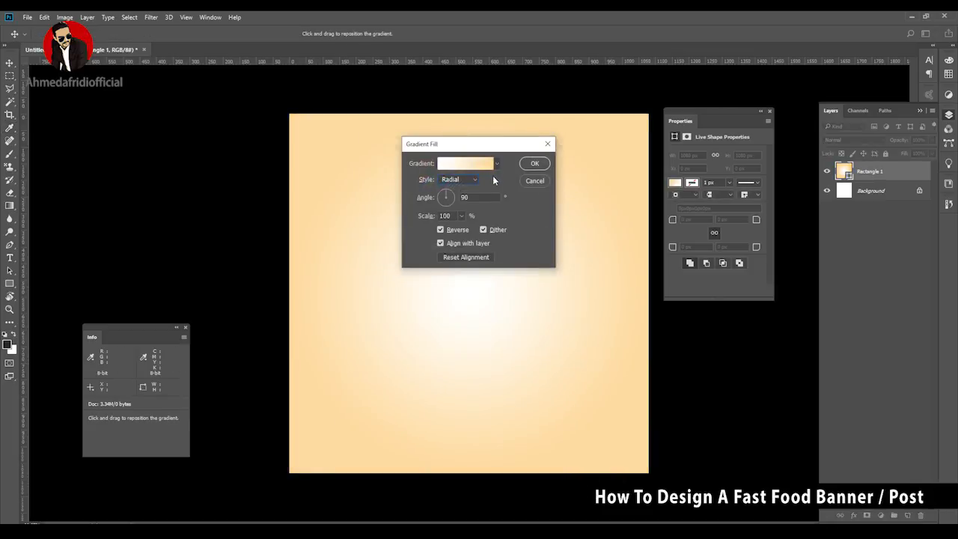
left_click(535, 164)
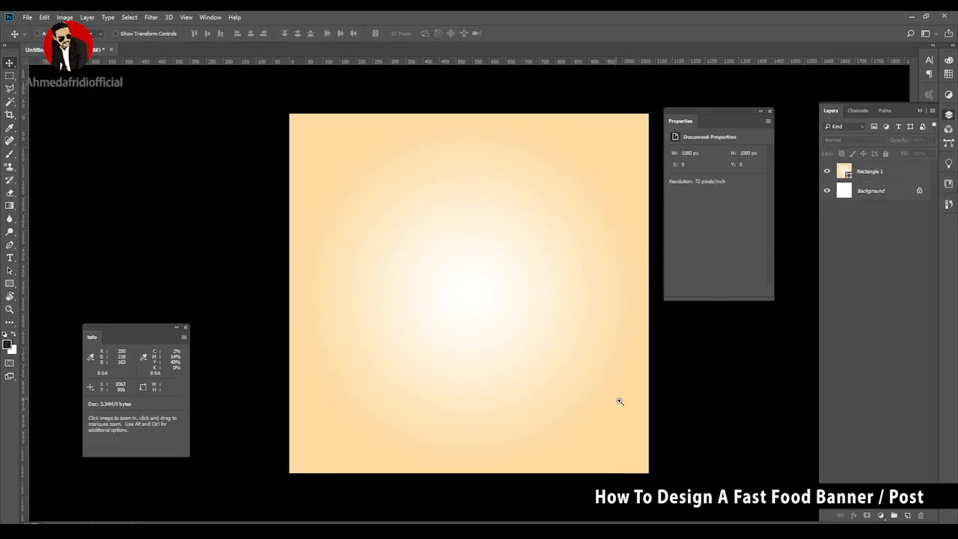
Switch to Illustrator and open the border file from the Desktop
scroll(515, 288, "down", 1)
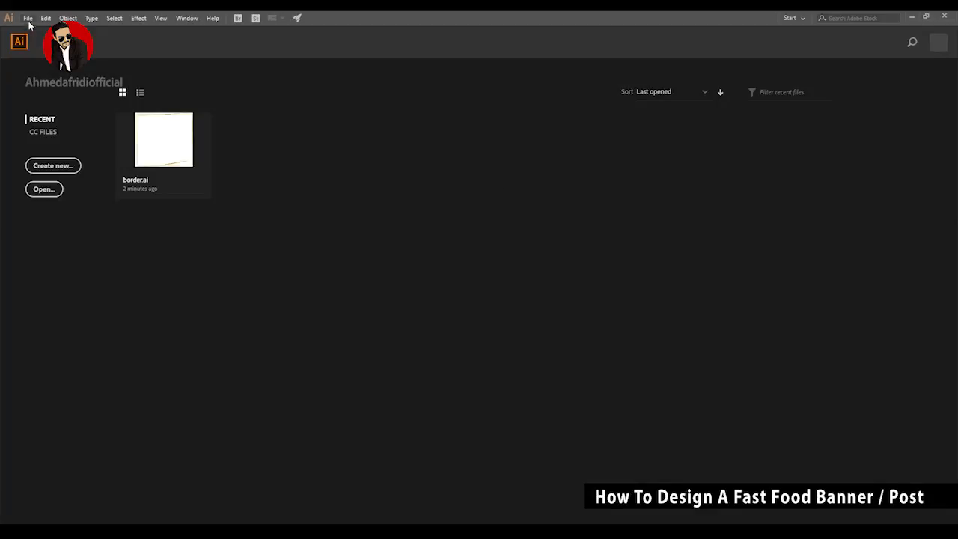
left_click(28, 19)
left_click(37, 53)
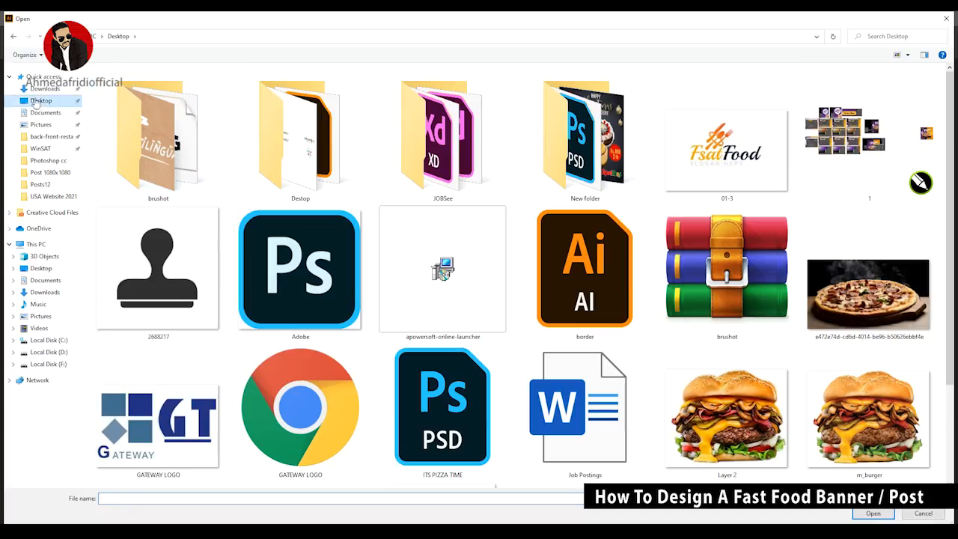
double_click(585, 269)
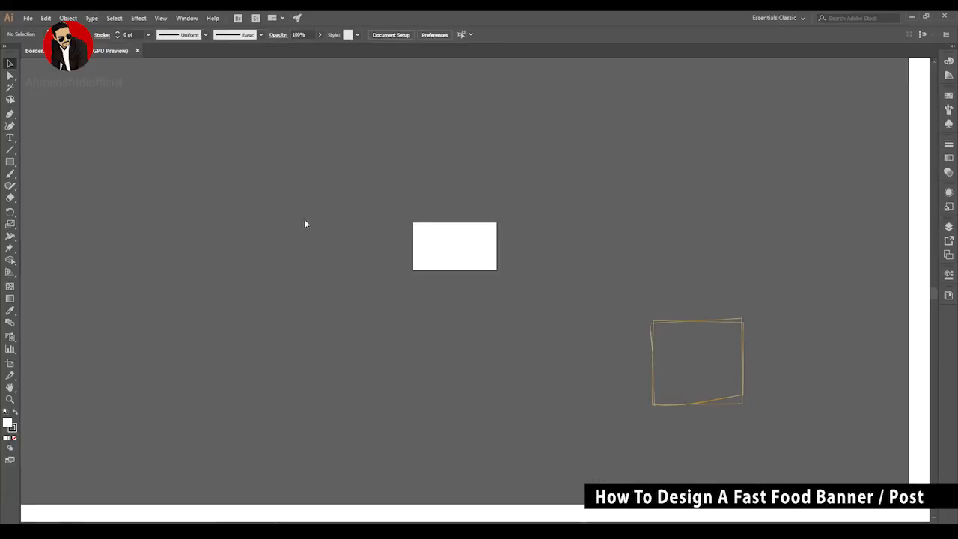
Select and copy the gold double-line border artwork beside the artboard
left_click_drag(668, 307, 602, 311)
scroll(778, 395, "up", 4)
scroll(528, 357, "down", 1)
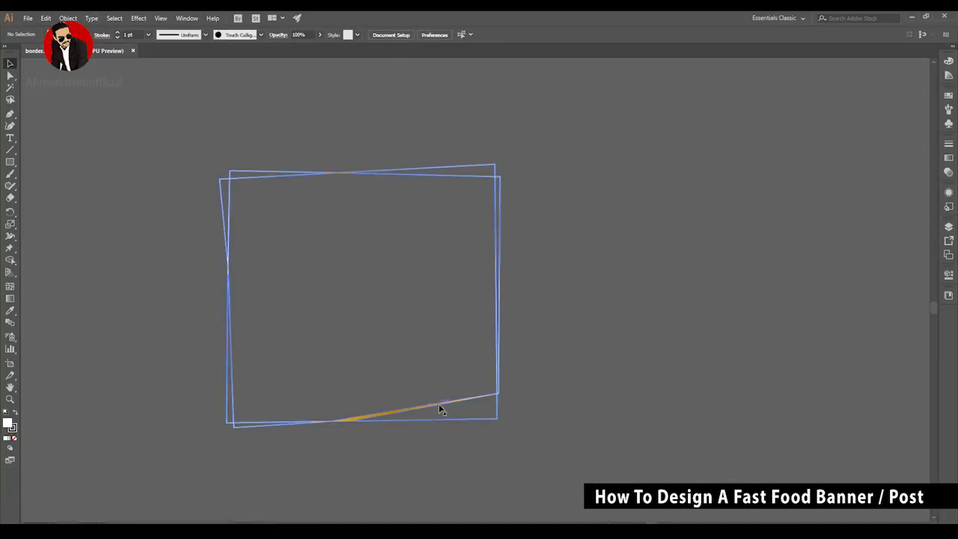
left_click(497, 205)
left_click(557, 222)
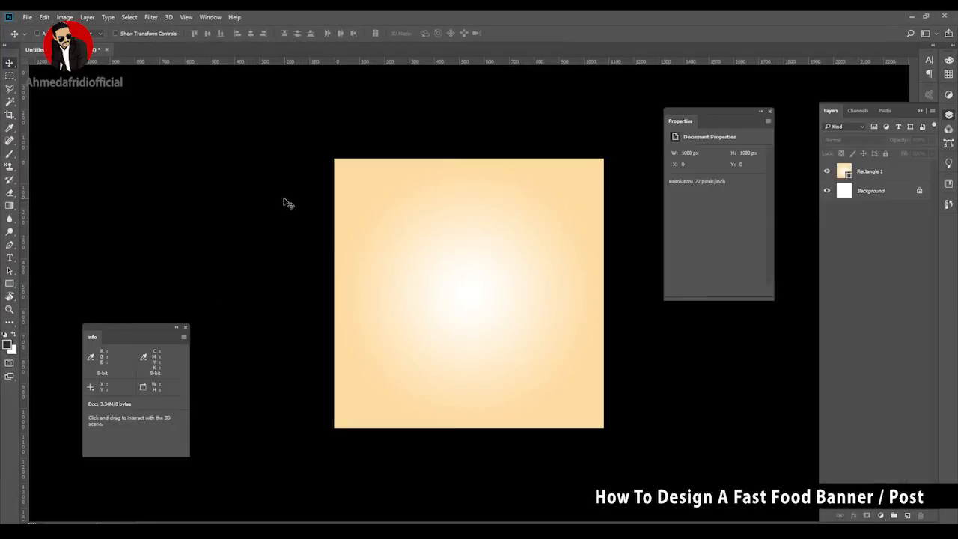
Switch back to Photoshop, paste the gold border as a Smart Object, and enlarge it to about 1047 × 984 px
key("ctrl+v")
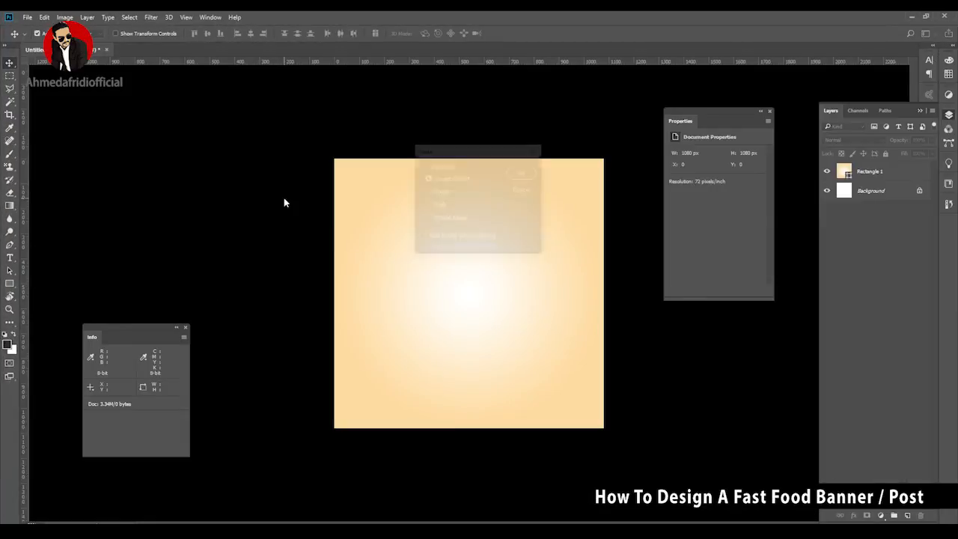
left_click(536, 172)
left_click_drag(541, 222, 605, 162)
key("Return")
left_click(532, 161, "ctrl")
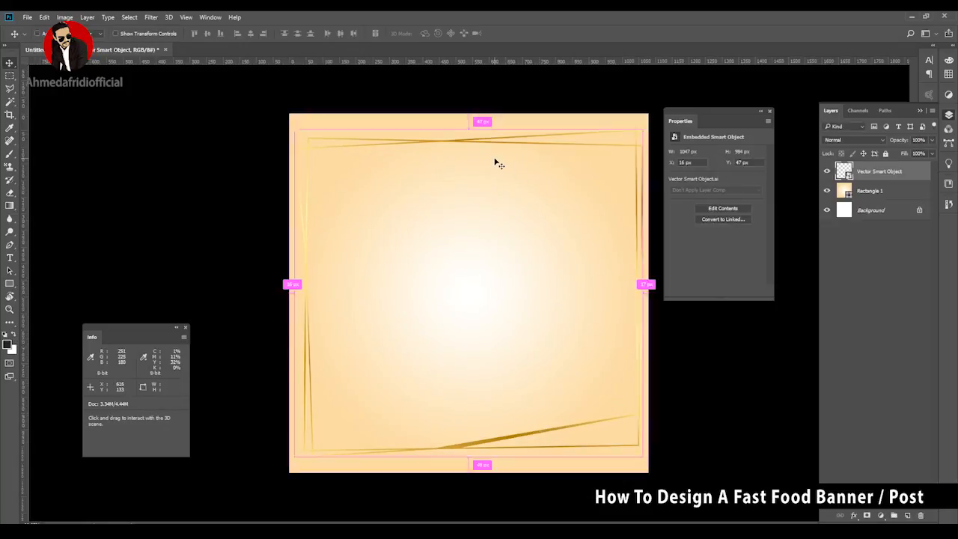
Stretch the gold border vertically so its top and bottom edges sit closer to the canvas edges
key("ctrl+t")
left_click_drag(469, 130, 469, 119)
key("Return")
key("ctrl+a")
key("ctrl+d")
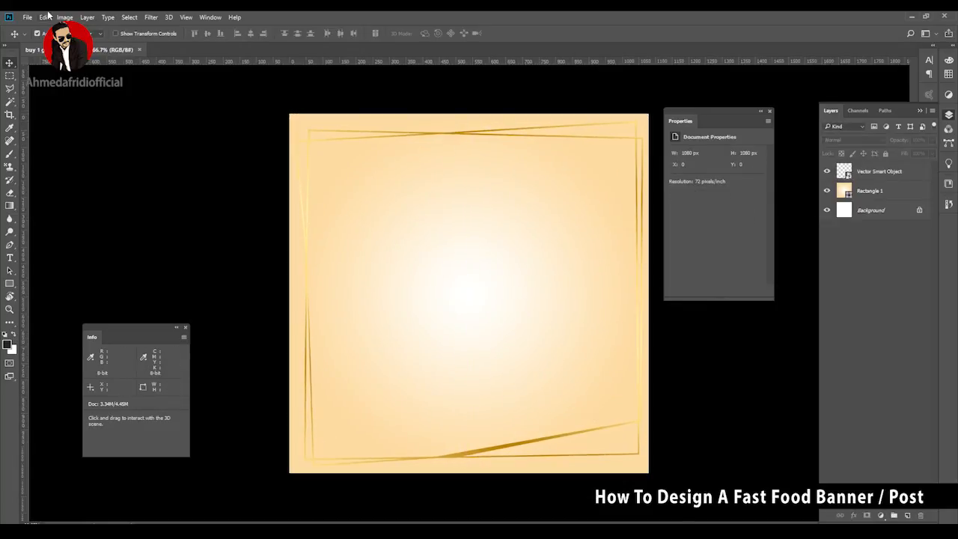
Open the burger image Layer 2 from the Desktop
left_click(28, 17)
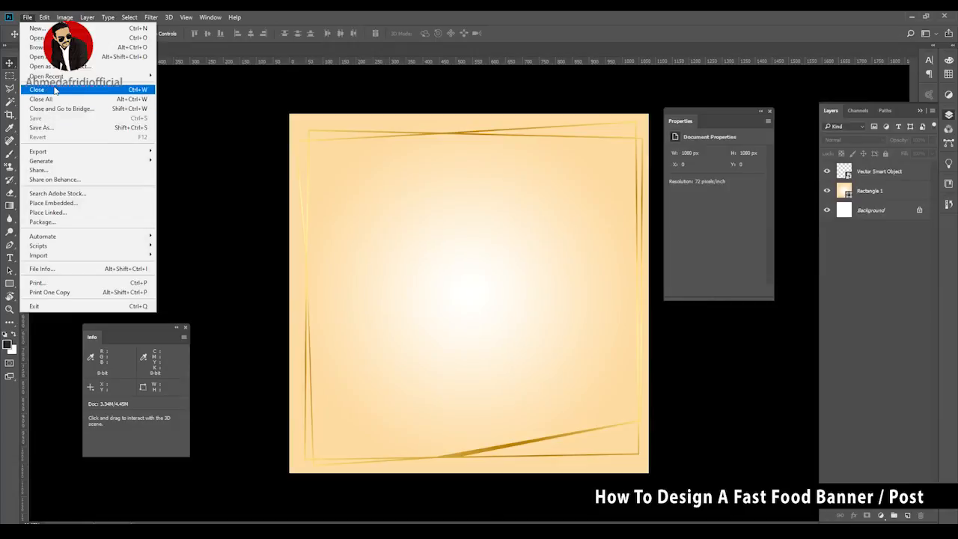
mouse_move(51, 152)
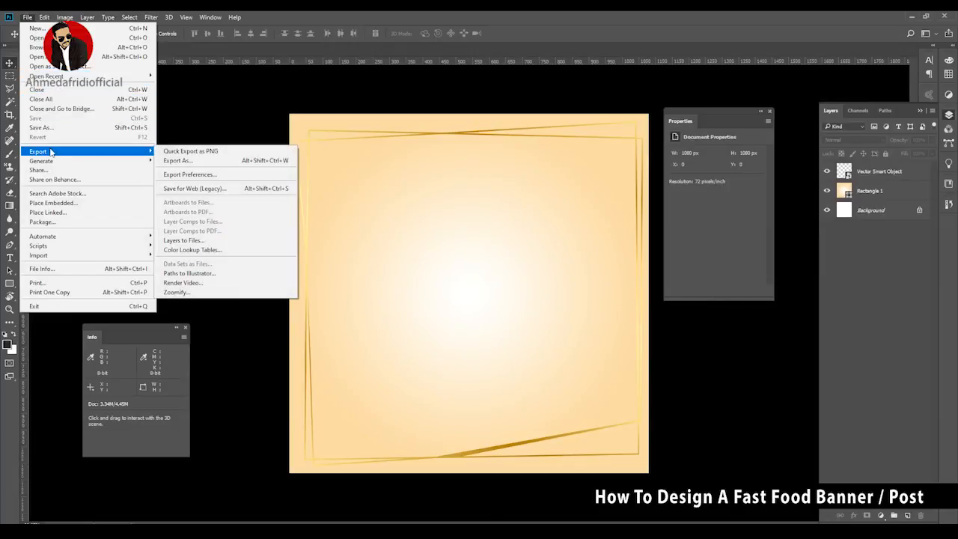
left_click(37, 37)
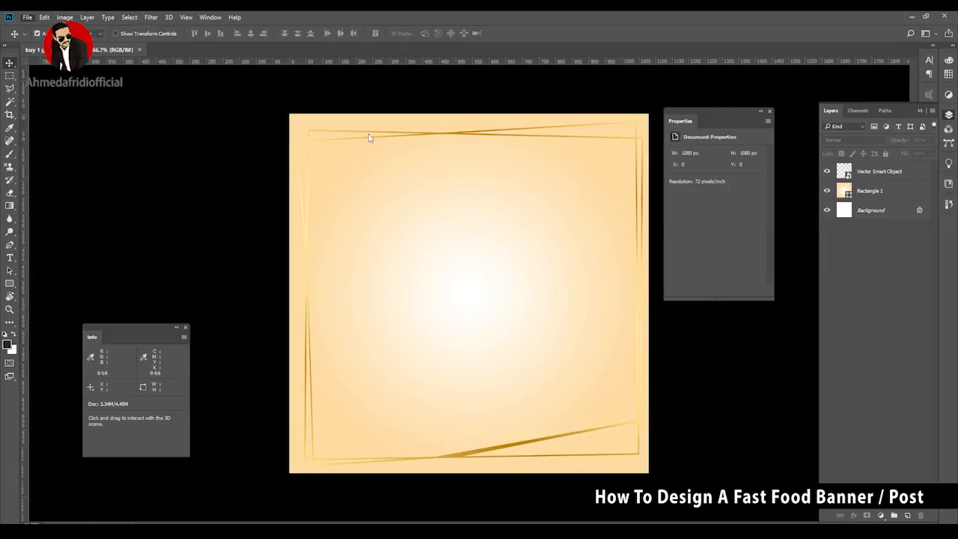
scroll(617, 223, "down", 2)
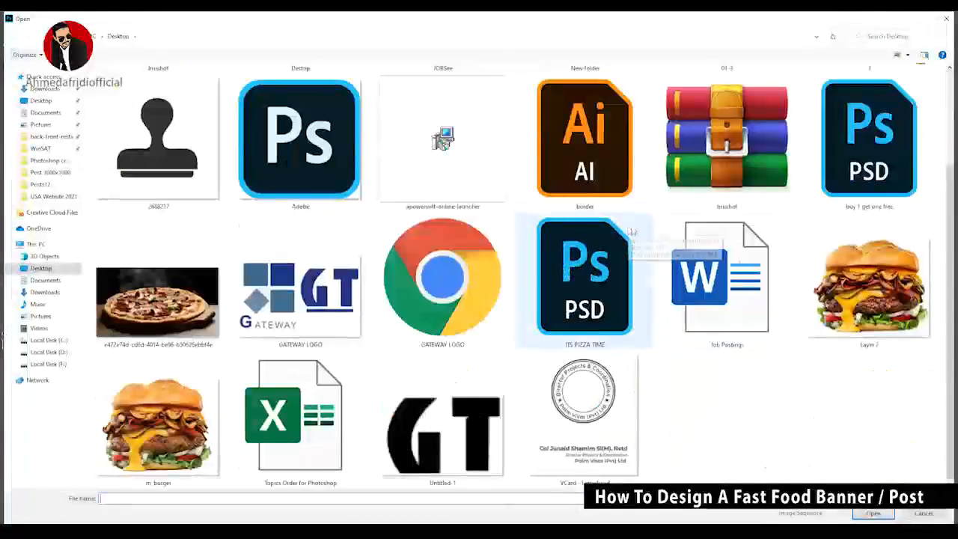
left_click(856, 283)
double_click(855, 283)
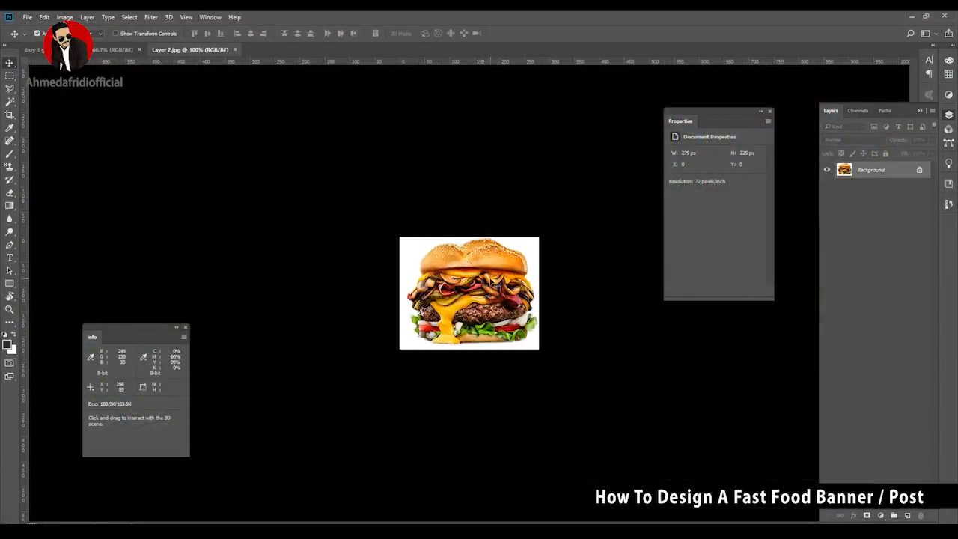
Unlock the burger image's Background layer and move the burger into the middle of the banner document
left_click_drag(490, 281, 476, 258)
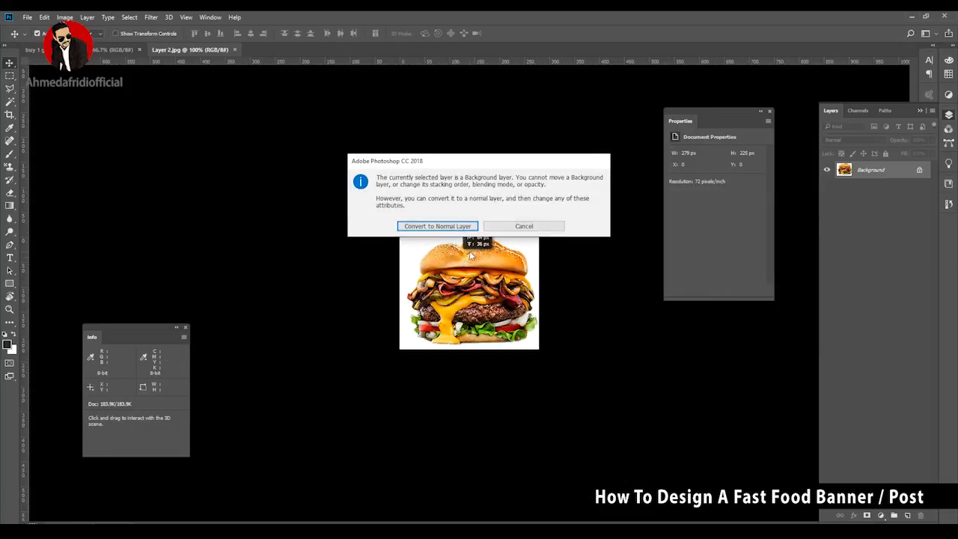
key("Escape")
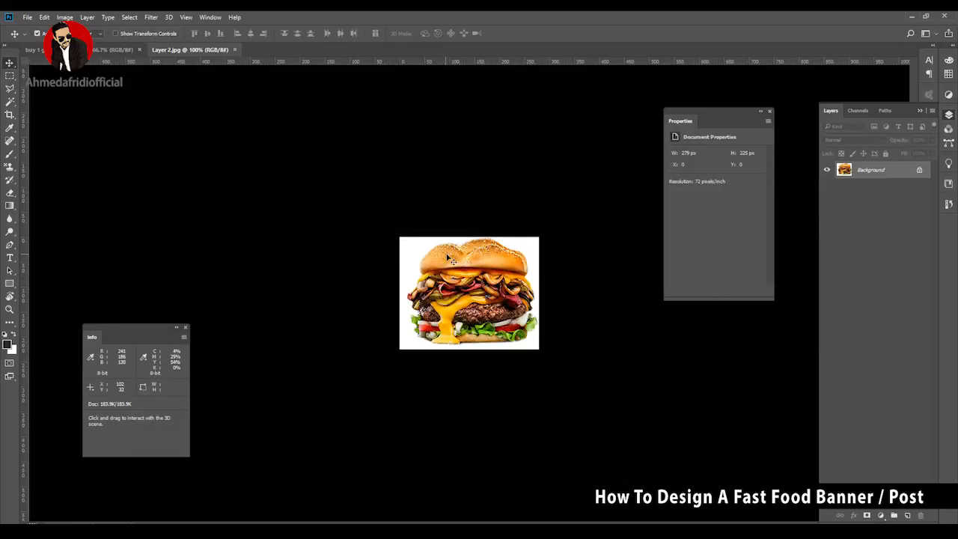
left_click(920, 171)
left_click_drag(468, 292, 482, 278)
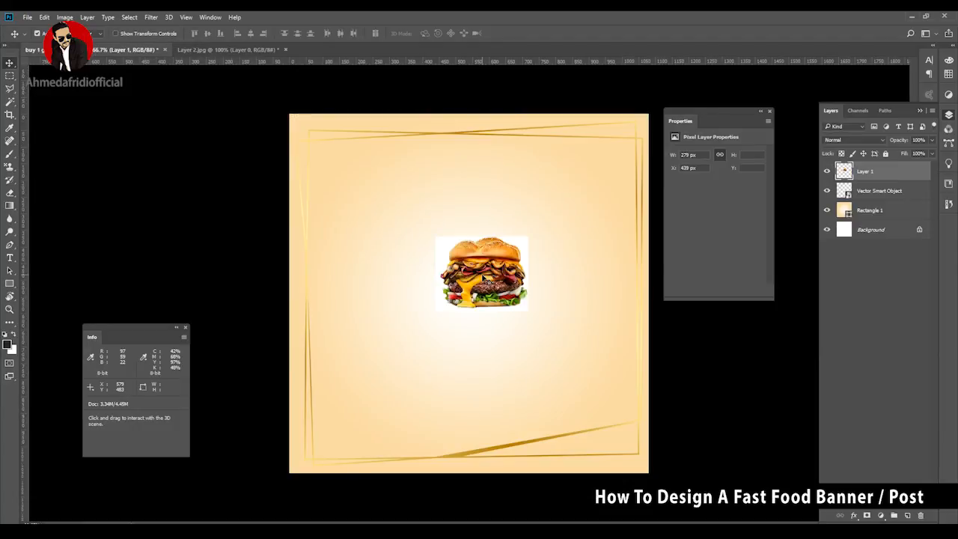
Move the burger left of the banner's center and scale it to about 148%, roughly 414 px wide
key("ctrl+plus")
key("ctrl+minus")
key("ctrl+minus")
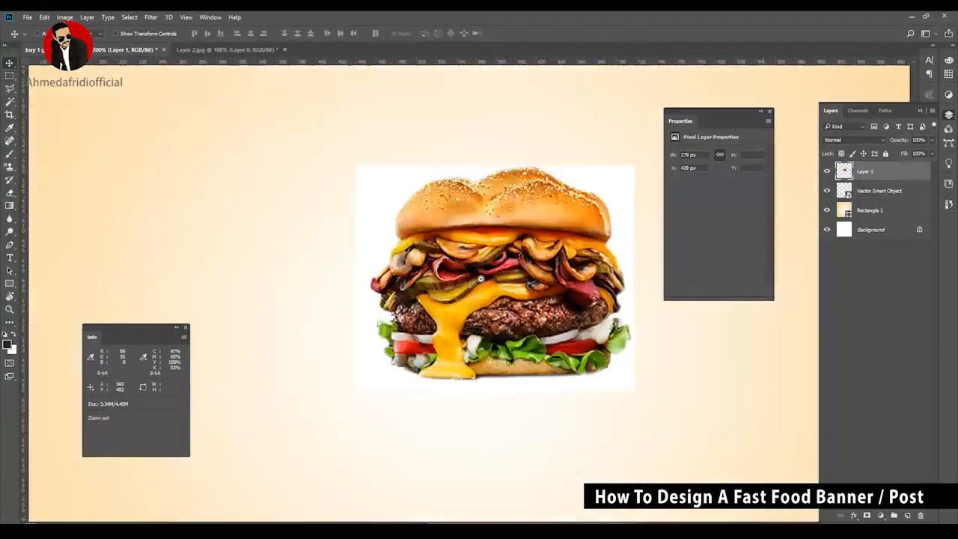
left_click_drag(485, 288, 410, 295)
key("ctrl+t")
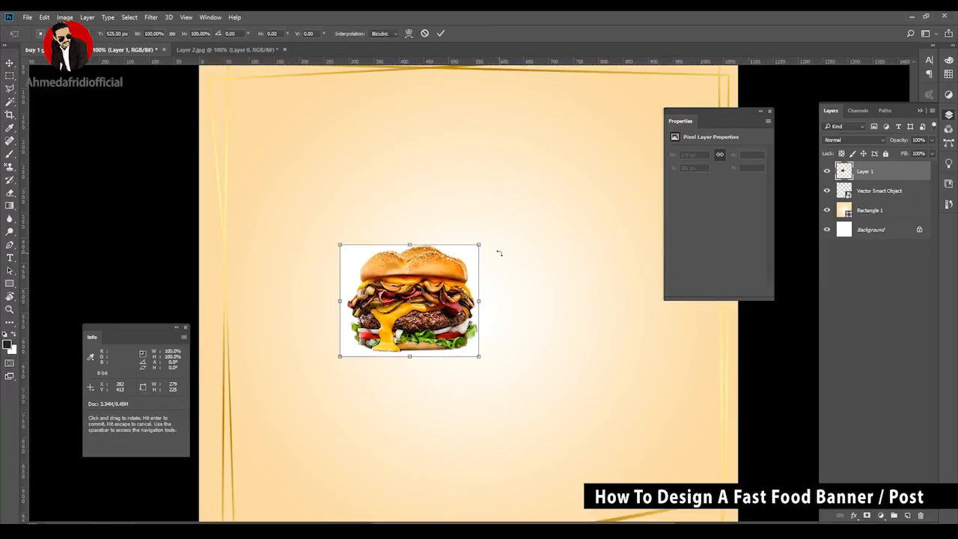
left_click_drag(480, 246, 518, 225)
key("Return")
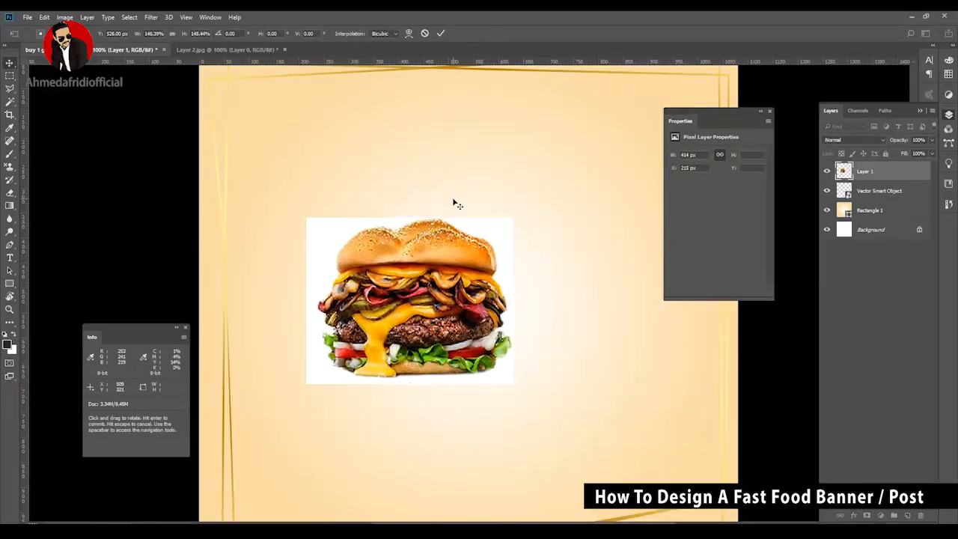
Trace the burger's top bun with the Pen tool, following its outline from the left edge over the crown to the right edge
left_click_drag(290, 194, 564, 413)
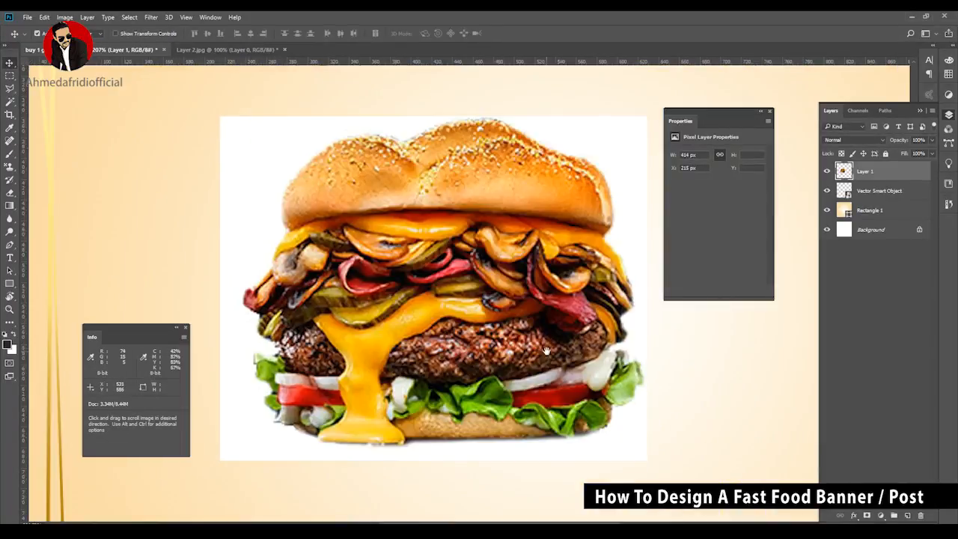
key("ctrl+minus")
left_click_drag(360, 178, 611, 288)
key("p")
left_click_drag(246, 302, 210, 258)
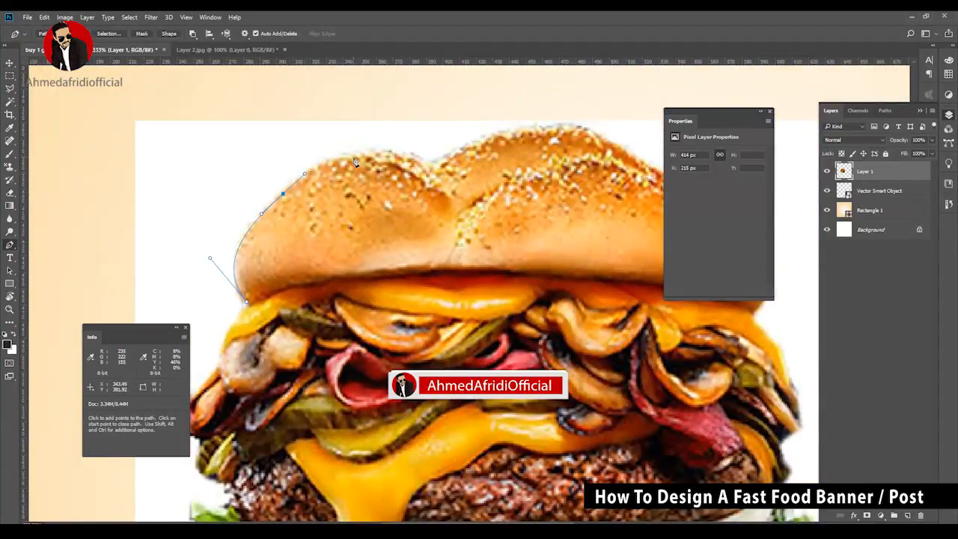
left_click_drag(430, 163, 464, 145)
left_click_drag(572, 124, 642, 134)
left_click_drag(652, 176, 422, 133)
left_click_drag(522, 163, 564, 176)
left_click(522, 163, "alt")
left_click_drag(529, 275, 533, 286)
left_click_drag(552, 319, 501, 173)
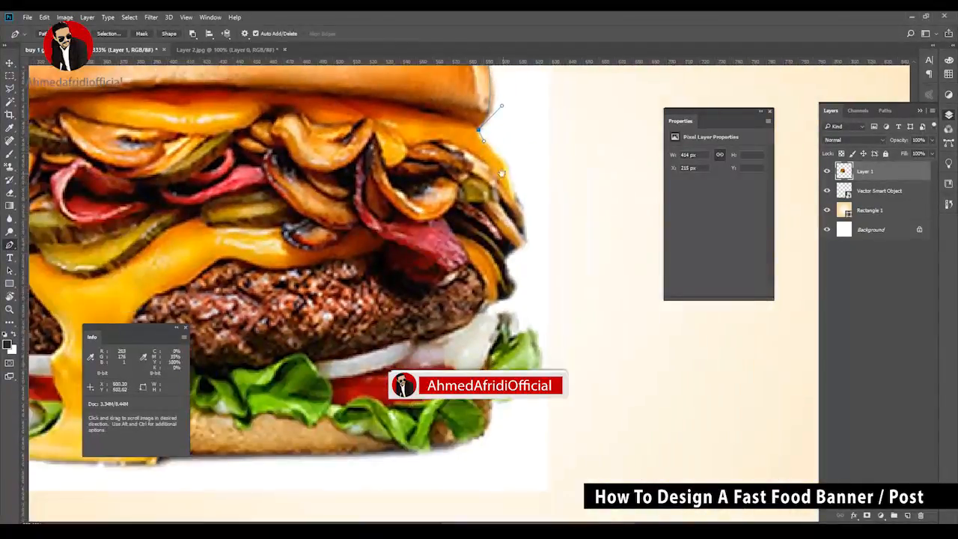
Continue the pen path down the burger's right side and along the underside of the bottom bun and the dripping cheese
left_click_drag(526, 240, 507, 254)
left_click(515, 314)
left_click_drag(516, 330, 507, 200)
left_click_drag(531, 217, 532, 232)
left_click_drag(508, 263, 464, 282)
left_click_drag(300, 289, 541, 282)
left_click_drag(392, 286, 373, 283)
left_click_drag(339, 281, 335, 284)
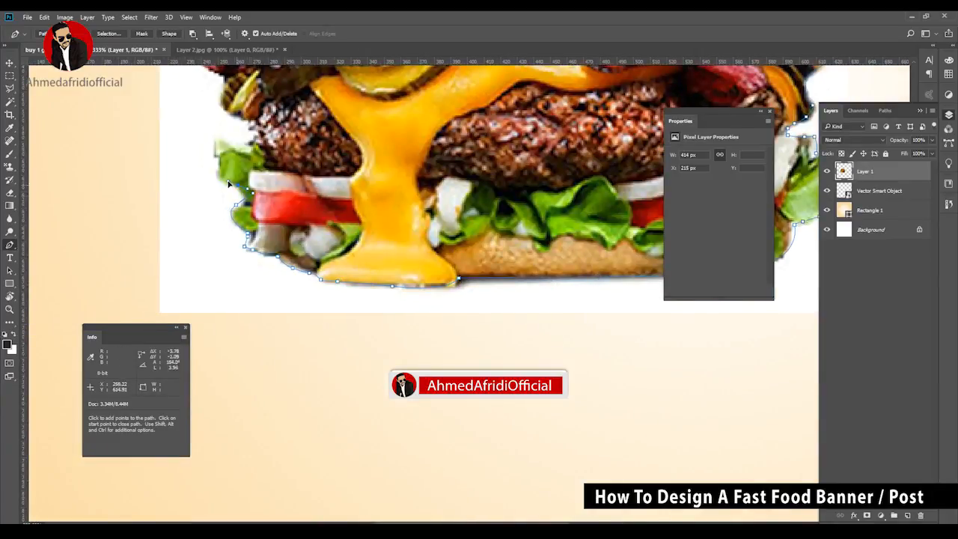
Trace the burger's left side past the lettuce, patty and mushrooms to bring the pen path back to its starting point
left_click(223, 180)
left_click(214, 174)
left_click(214, 152)
left_click(213, 140)
left_click(237, 145)
left_click_drag(248, 143, 308, 291)
left_click_drag(302, 266, 279, 259)
left_click_drag(304, 155, 317, 123)
left_click(330, 87)
scroll(330, 135, "down", 1)
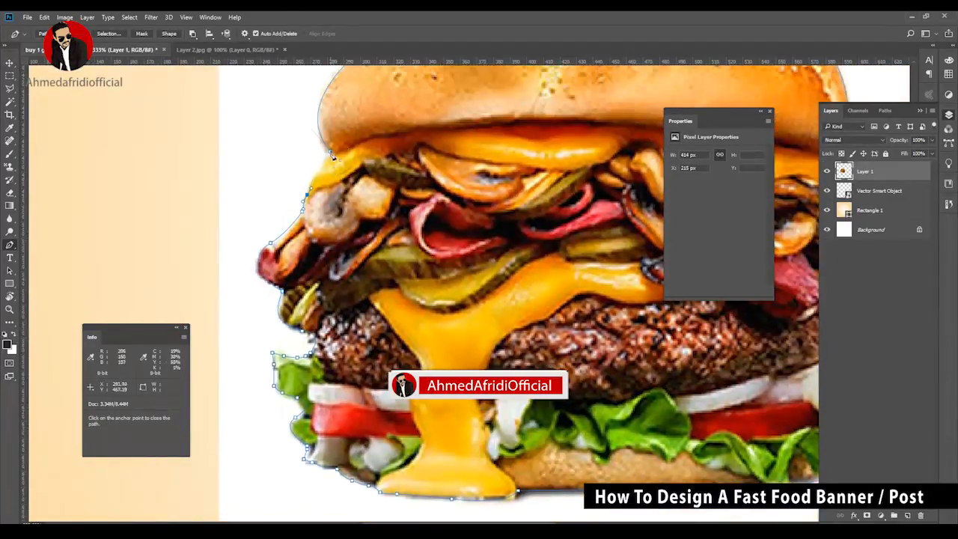
Convert the burger path to a selection, invert it and delete the surrounding white background
key("ctrl+Return")
scroll(329, 134, "down", 4)
key("ctrl+shift+i")
scroll(431, 292, "up", 1)
key("Delete")
key("ctrl+d")
scroll(430, 293, "down", 1)
Move the cut-out burger up and to the left, and rotate it slightly clockwise
key("v")
left_click_drag(430, 294, 407, 262)
key("ctrl+t")
left_click_drag(475, 201, 500, 203)
key("Return")
Duplicate the burger directly below the first one and rotate the copy slightly counterclockwise
key("ctrl+t")
left_click_drag(429, 263, 430, 365)
key("Return")
key("ctrl+t")
left_click_drag(495, 294, 468, 278)
key("Escape")
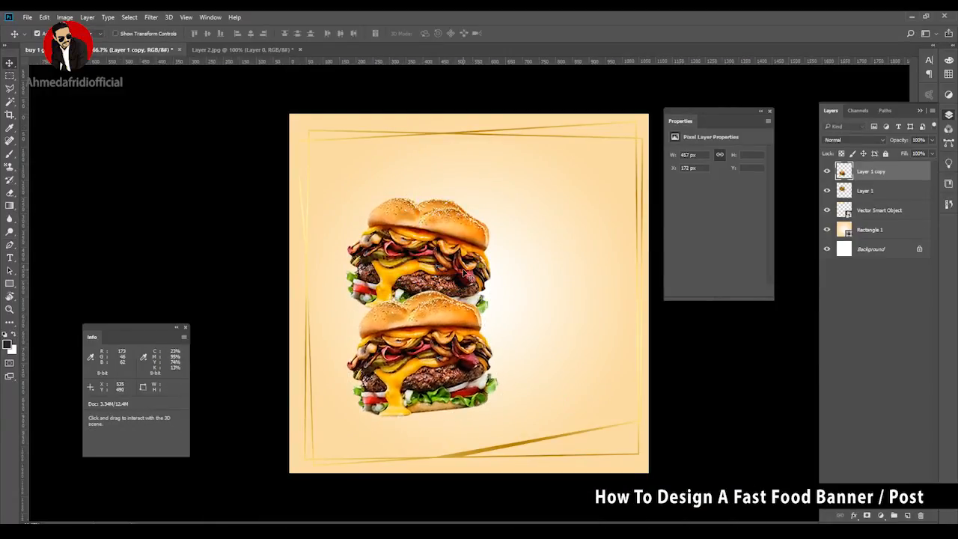
Bring the upper burger's layer in front of the copy and adjust both burgers into an overlapping stack
left_click(406, 254)
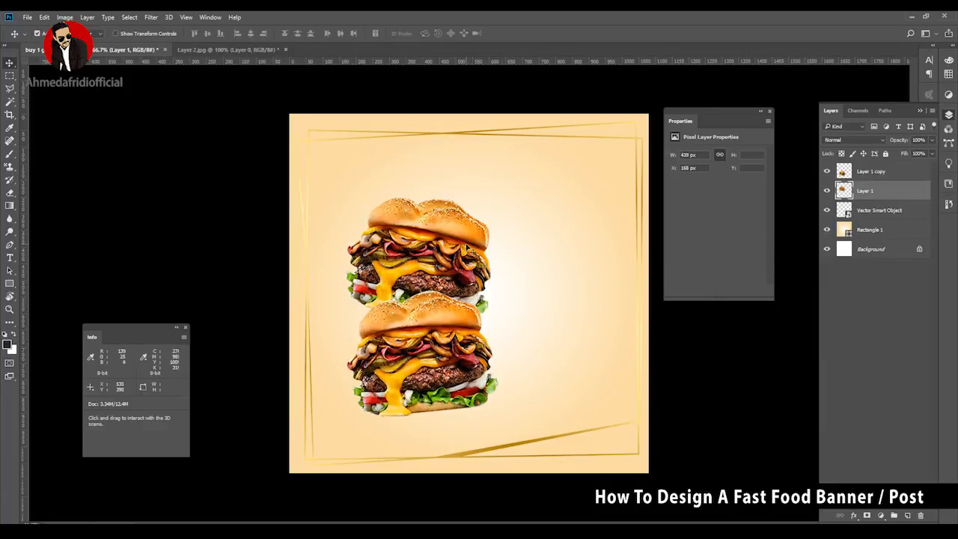
left_click_drag(892, 174, 890, 199)
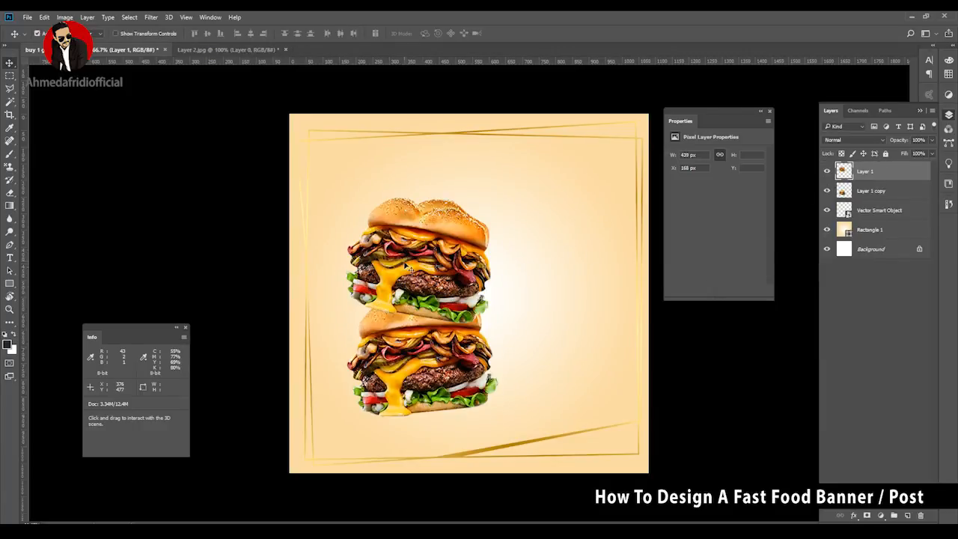
key("ctrl+t")
left_click_drag(497, 283, 501, 276)
key("Escape")
left_click_drag(464, 245, 443, 244)
left_click(429, 360, "shift")
left_click_drag(429, 360, 435, 356)
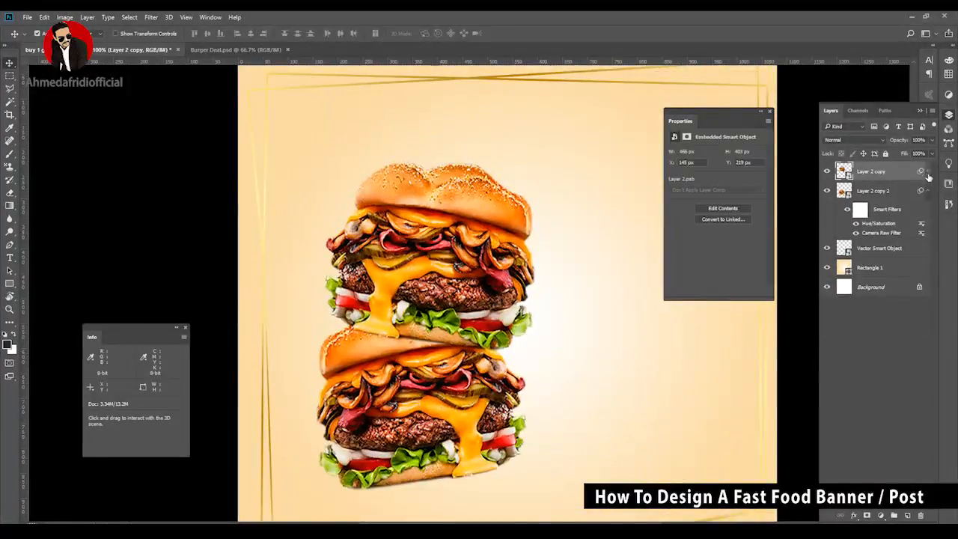
Add a new layer and paint a black stroke across the gap between the burgers with a Soft Round brush at 0% hardness
left_click(907, 515)
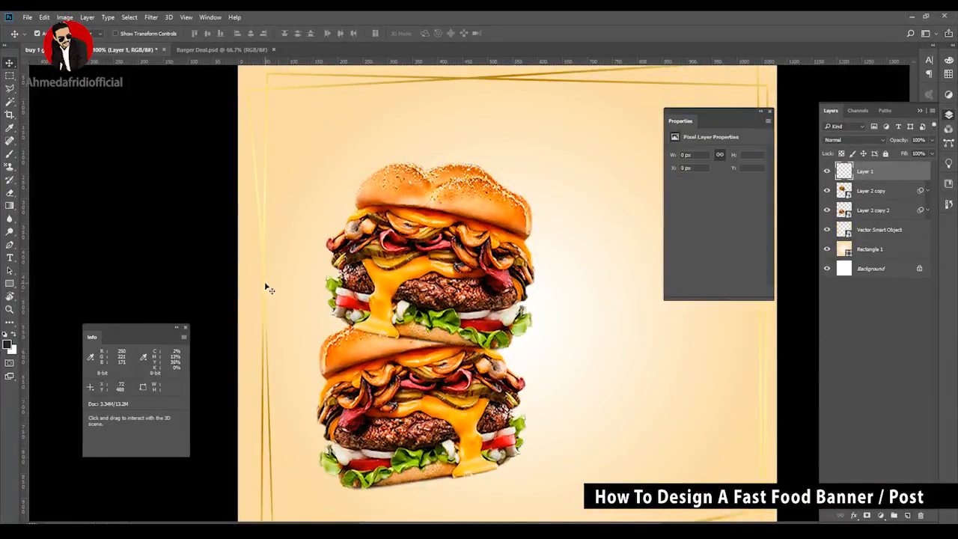
key("b")
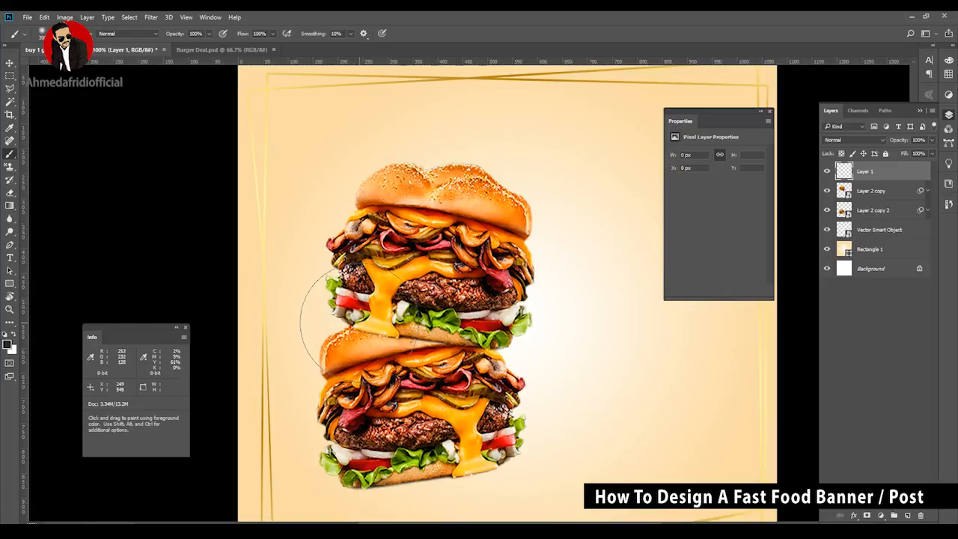
left_click_drag(359, 323, 493, 348)
key("ctrl+z")
right_click(425, 335)
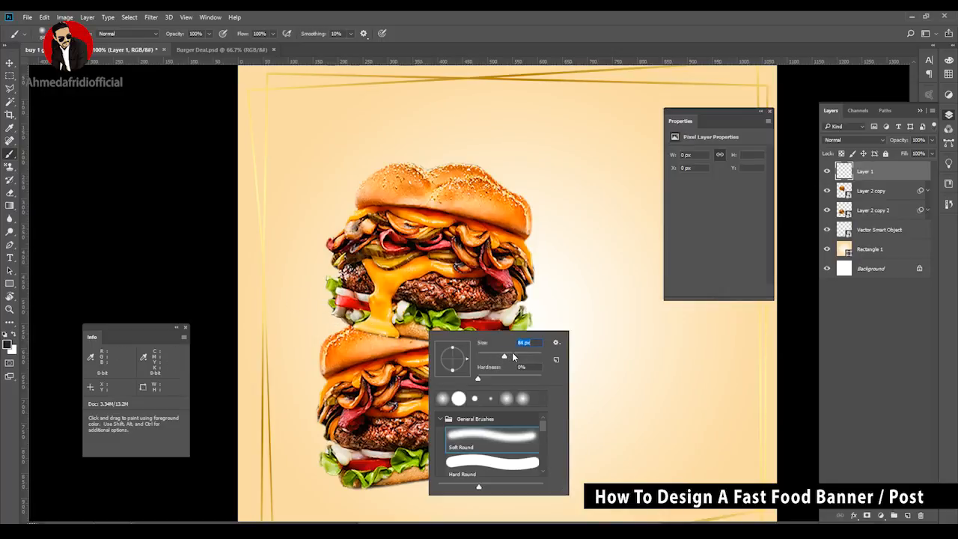
key("Return")
left_click_drag(329, 323, 516, 326)
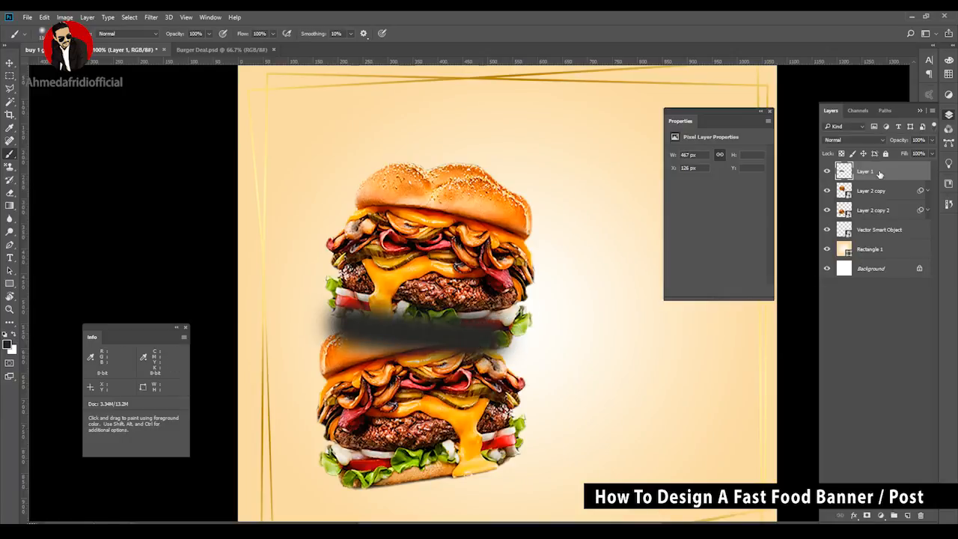
Place the shadow layer behind the upper burger and stretch the shadow to about 492 px wide and 244 px tall
left_click_drag(879, 174, 874, 201)
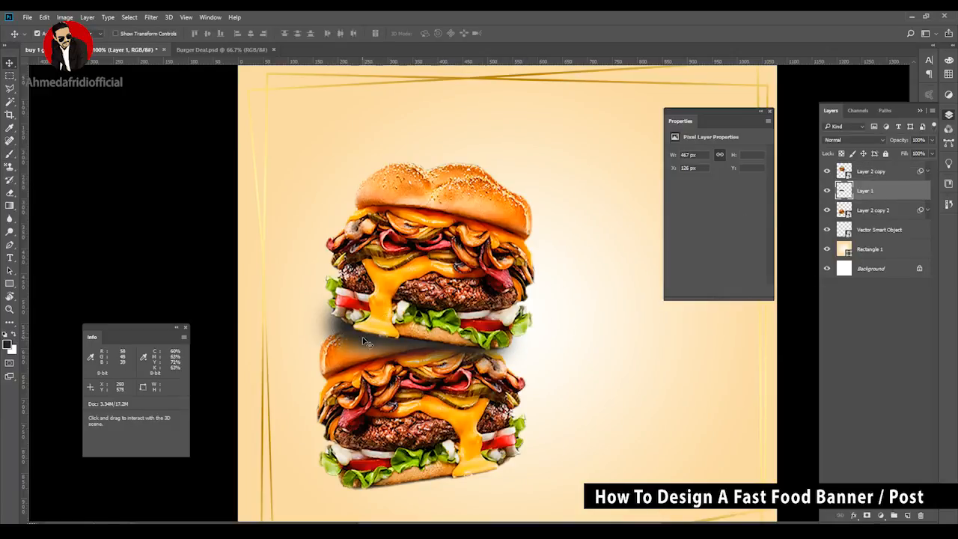
key("ctrl+t")
left_click_drag(534, 332, 550, 333)
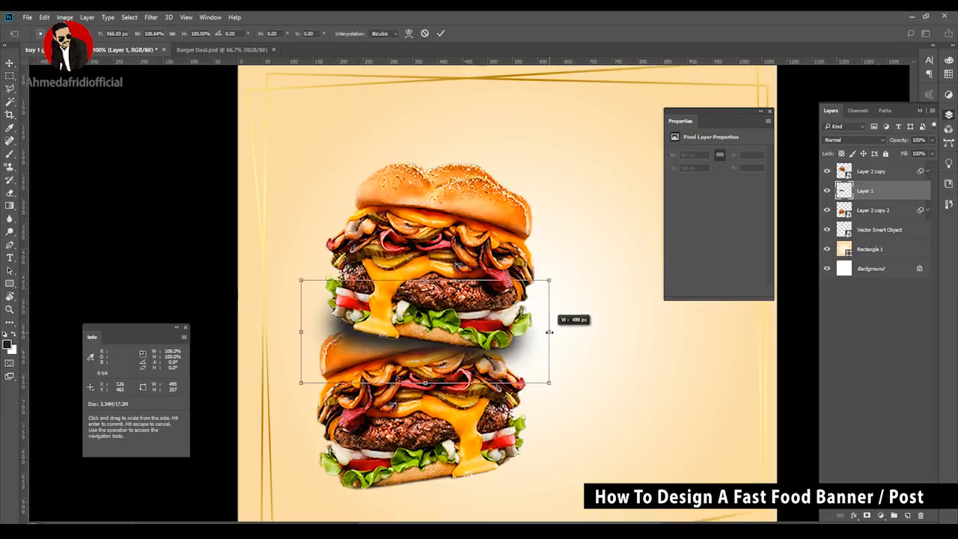
left_click_drag(426, 383, 425, 398)
left_click_drag(550, 333, 548, 332)
left_click_drag(426, 265, 427, 271)
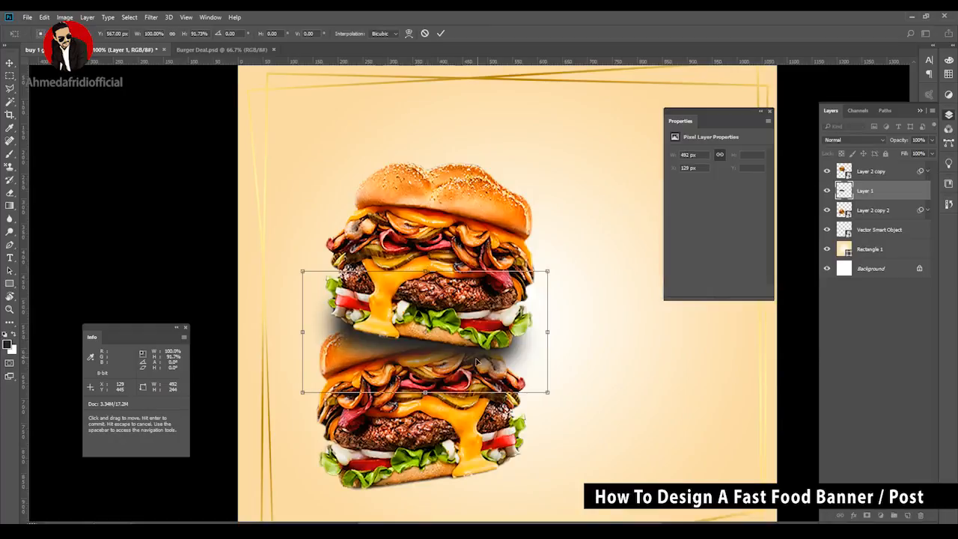
left_click_drag(506, 361, 507, 363)
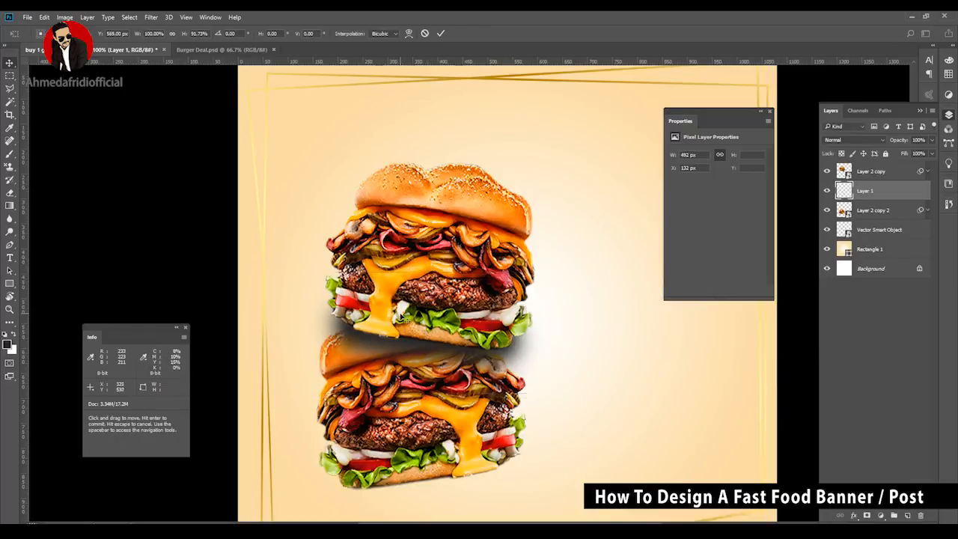
key("Return")
Set the shadow layer between the burgers to Multiply blending at 83% opacity
left_click(854, 139)
left_click(839, 171)
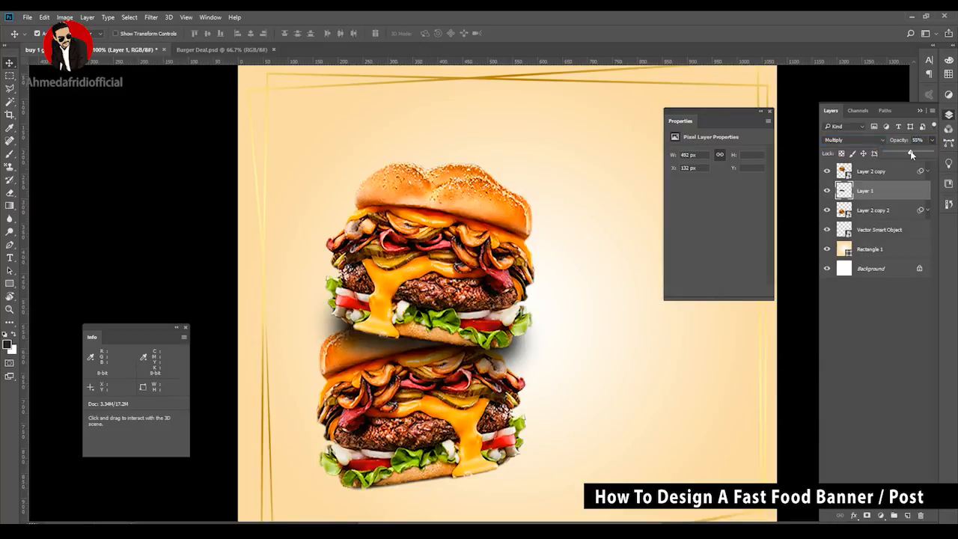
left_click_drag(911, 154, 923, 153)
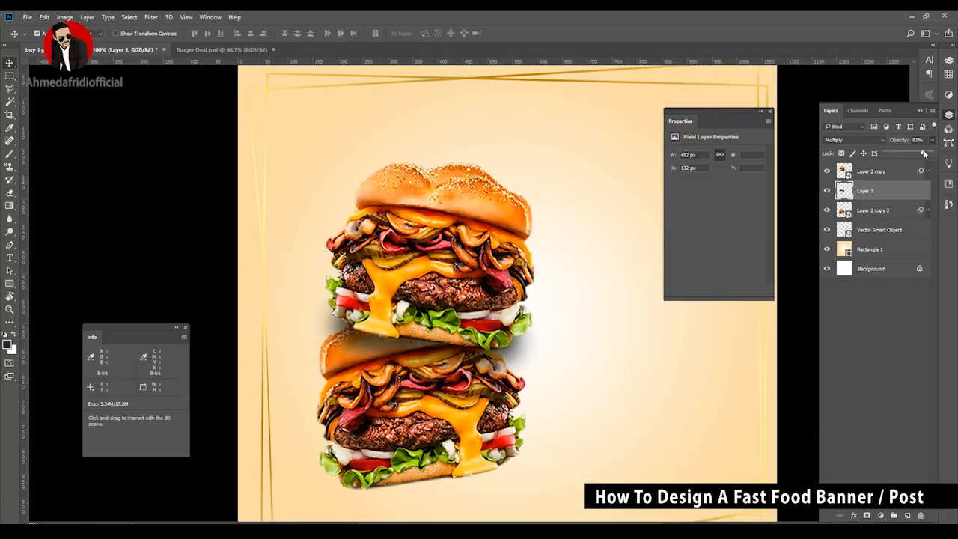
left_click(708, 334)
Duplicate the shadow below the lower burger, rotate the copy about -8.1° and squash it into a thin ellipse
left_click_drag(620, 366, 621, 274)
left_click_drag(523, 260, 523, 437, "alt")
key("ctrl+t")
left_click_drag(589, 344, 589, 318)
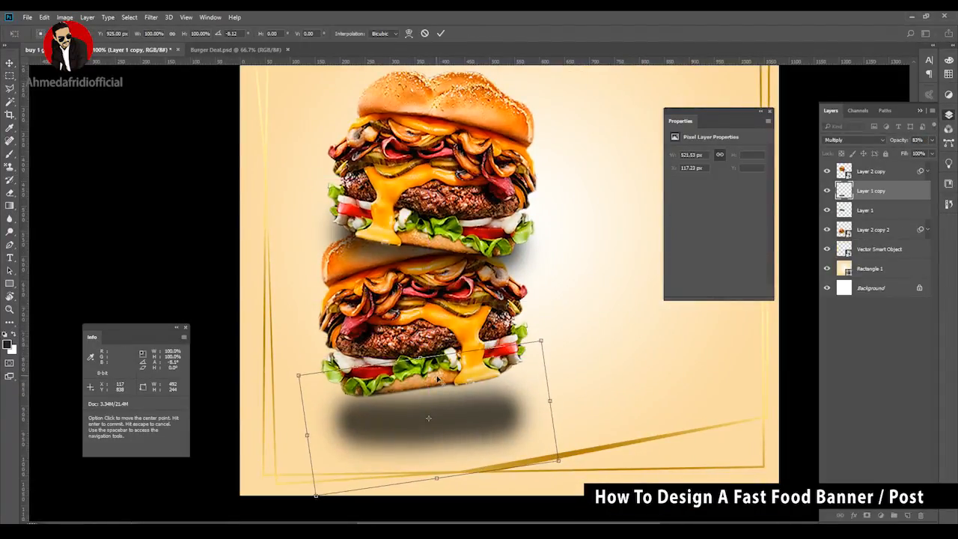
left_click_drag(437, 477, 431, 452, "alt")
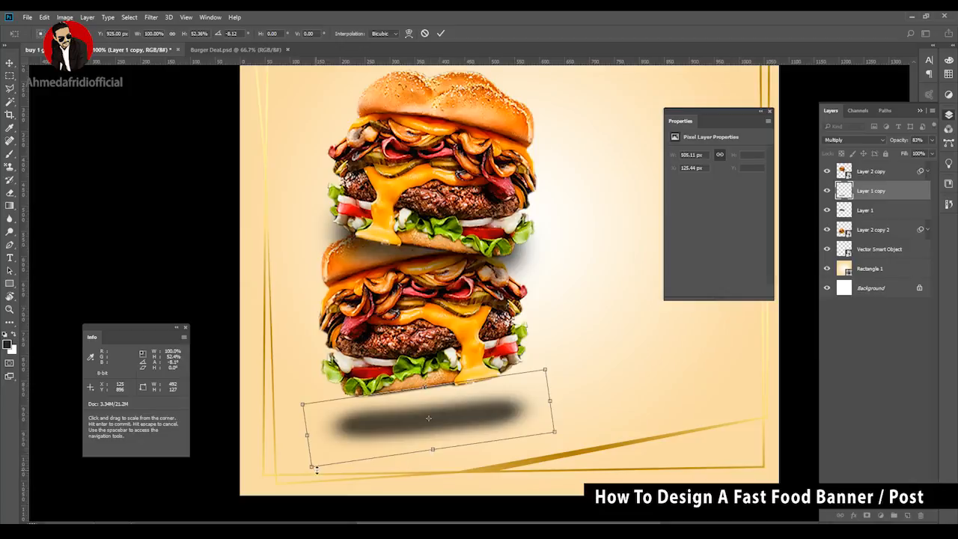
left_click_drag(427, 410, 430, 399)
key("Return")
key("ctrl+t")
left_click_drag(435, 442, 434, 432, "alt")
key("Return")
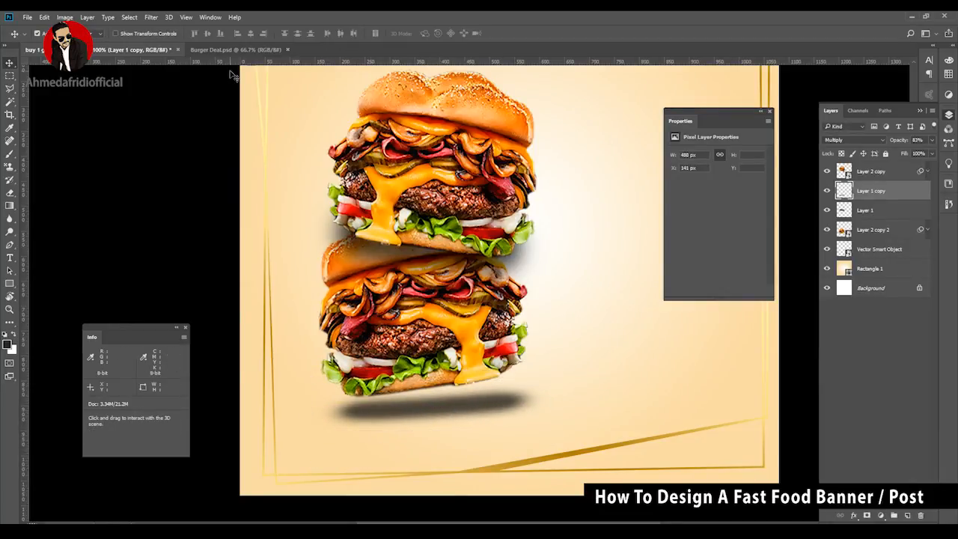
Apply a Gaussian Blur with a 27.7-pixel radius to the shadow under the lower burger
left_click(151, 16)
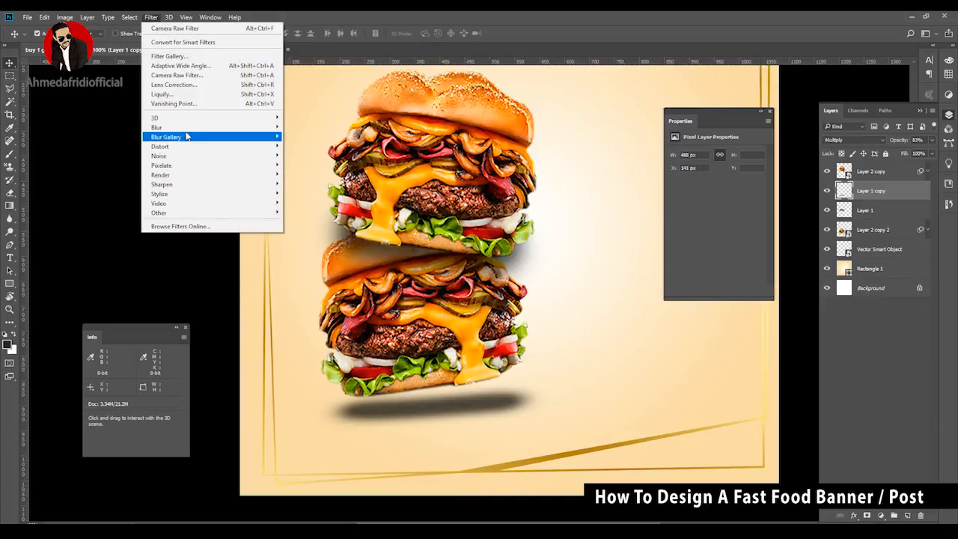
mouse_move(191, 129)
left_click(310, 165)
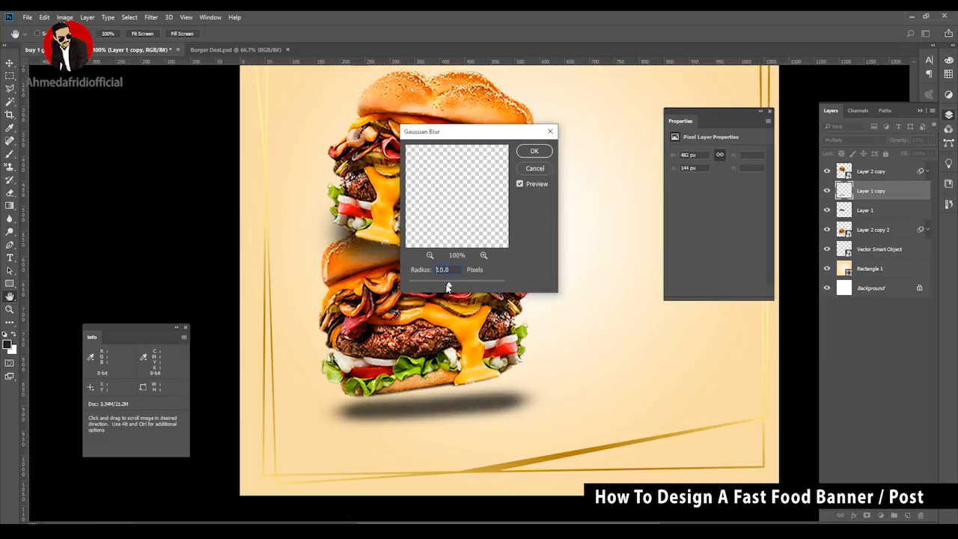
left_click_drag(447, 284, 468, 286)
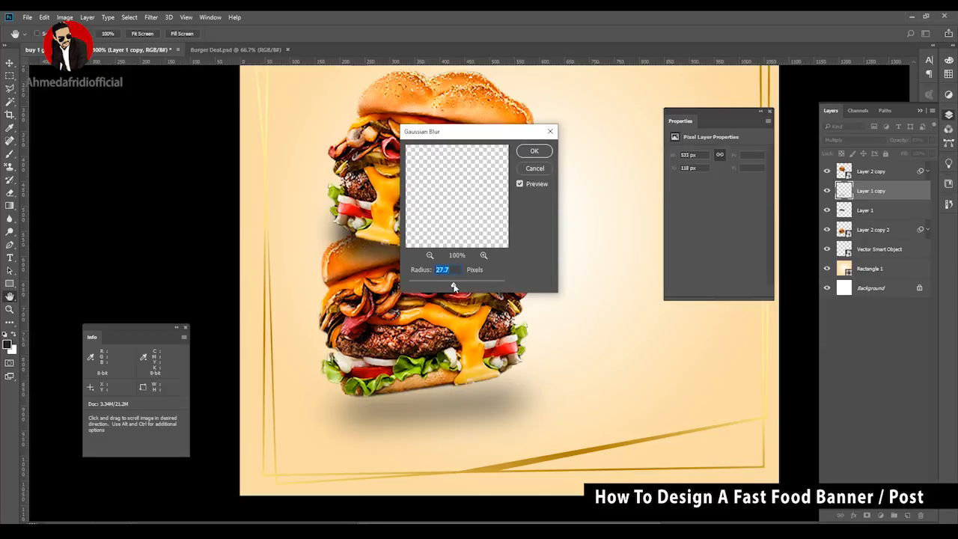
left_click(534, 152)
Shrink the blurred bottom shadow to about 92.5% width and 62% height, tilt it about -2.4° and align it under the lower burger
key("ctrl+t")
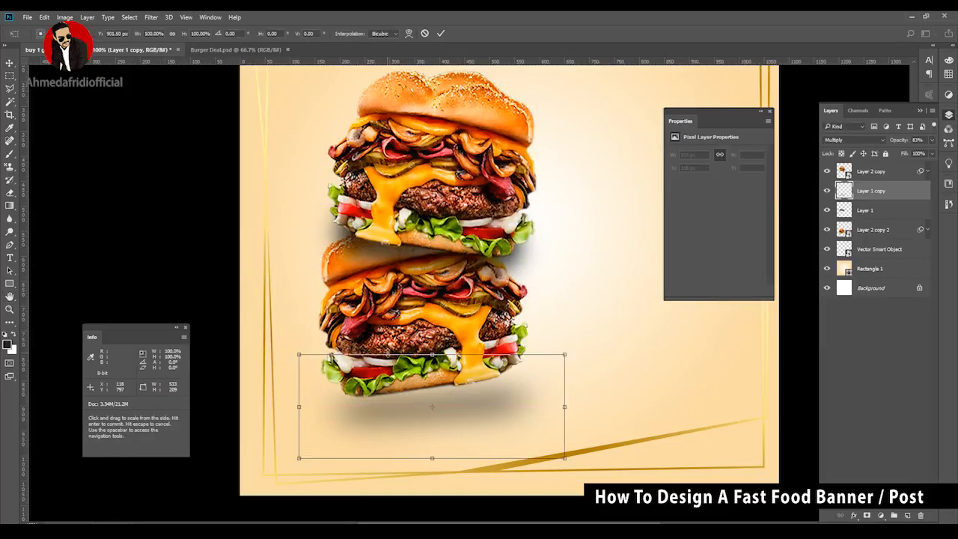
left_click_drag(432, 354, 432, 374)
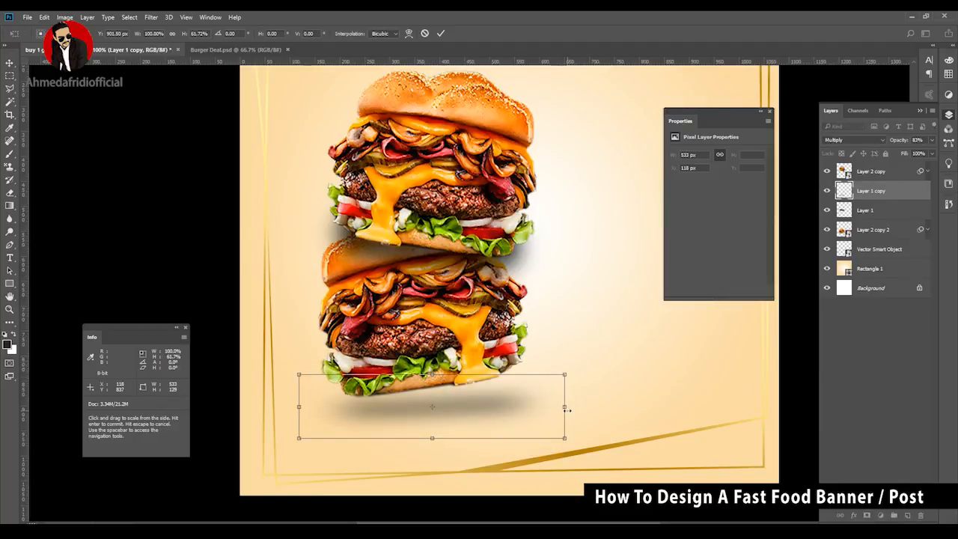
left_click_drag(568, 410, 547, 410)
left_click_drag(559, 377, 559, 371)
left_click_drag(480, 404, 484, 404)
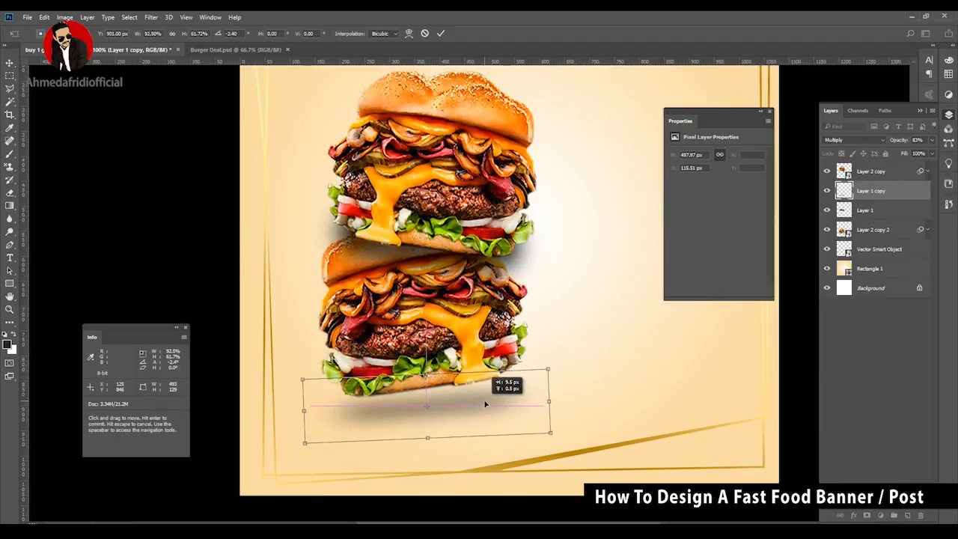
left_click_drag(429, 439, 428, 434)
left_click_drag(467, 407, 470, 407)
Add the text BUY1 in Gilroy-UltraLight to the right of the upper burger
key("t")
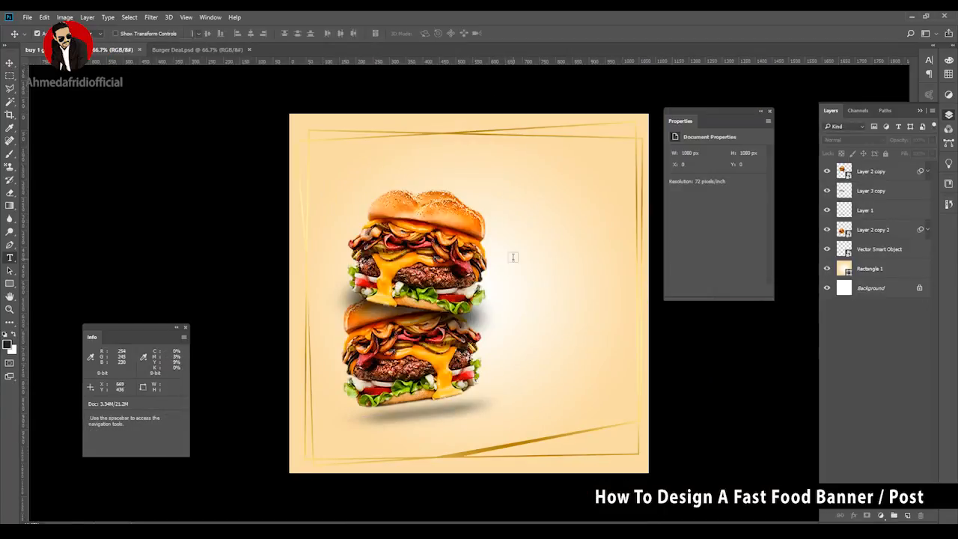
left_click(513, 257)
type("B")
key("BackSpace")
key("BackSpace")
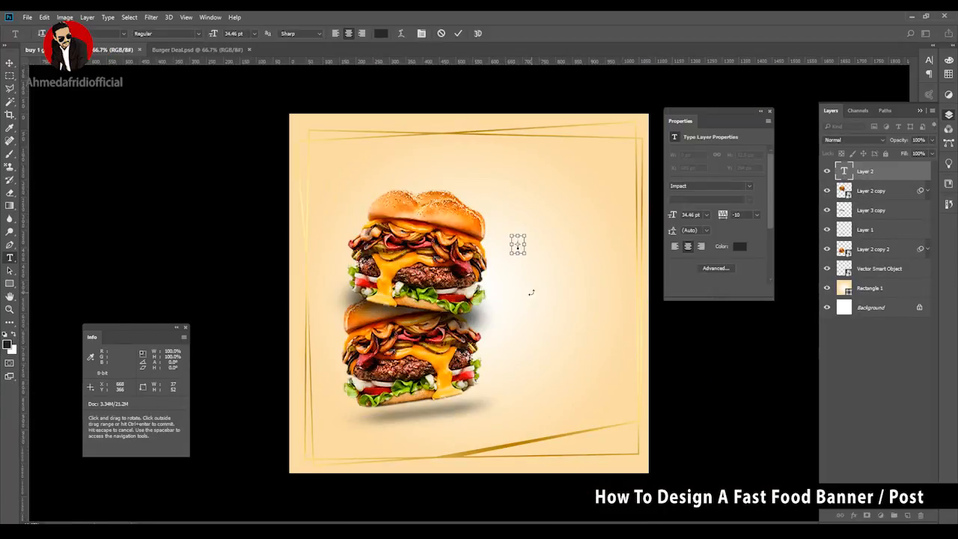
left_click(124, 34)
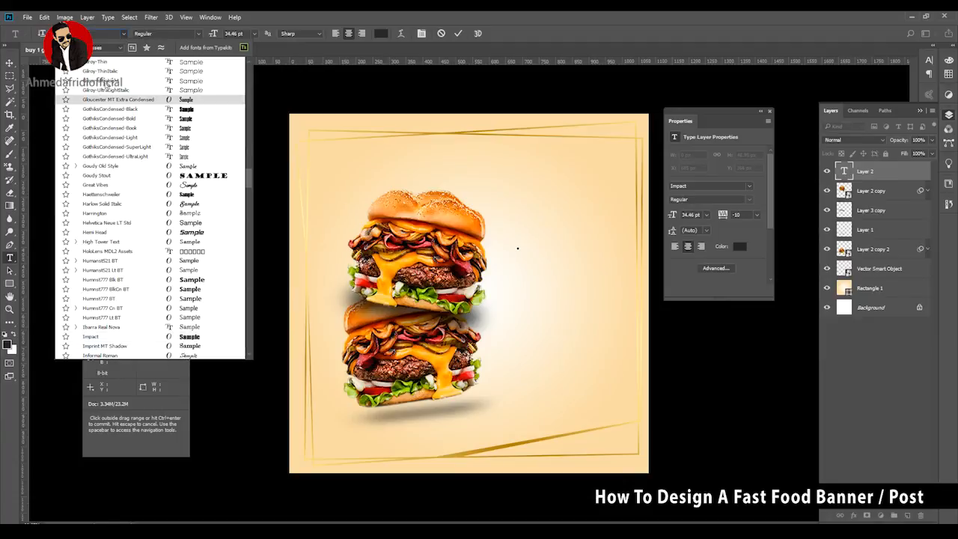
left_click(101, 103)
type("BUY")
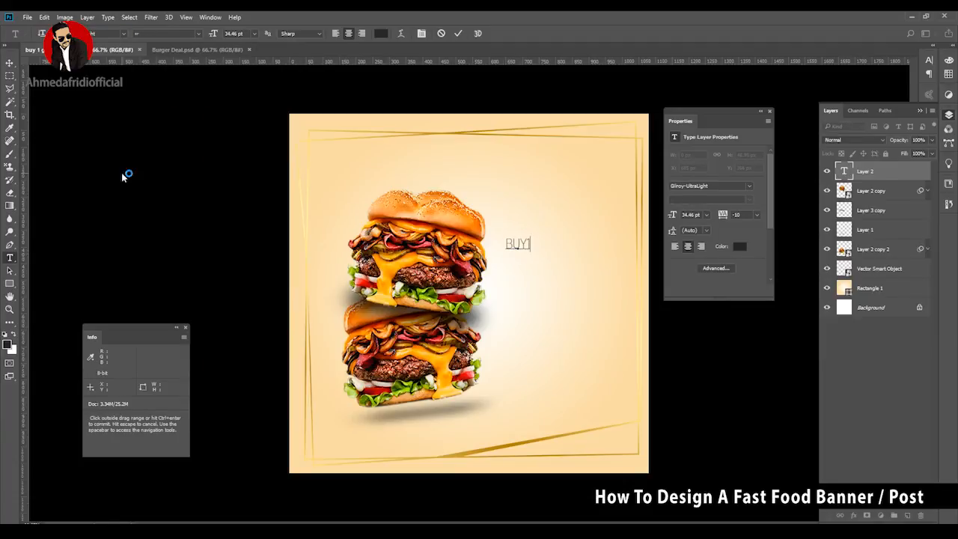
key("ctrl+a")
Enlarge the BUY1 text to about 141 pt and position it close beside the upper burger
left_click(10, 63)
key("ctrl+t")
left_click_drag(531, 253, 600, 312)
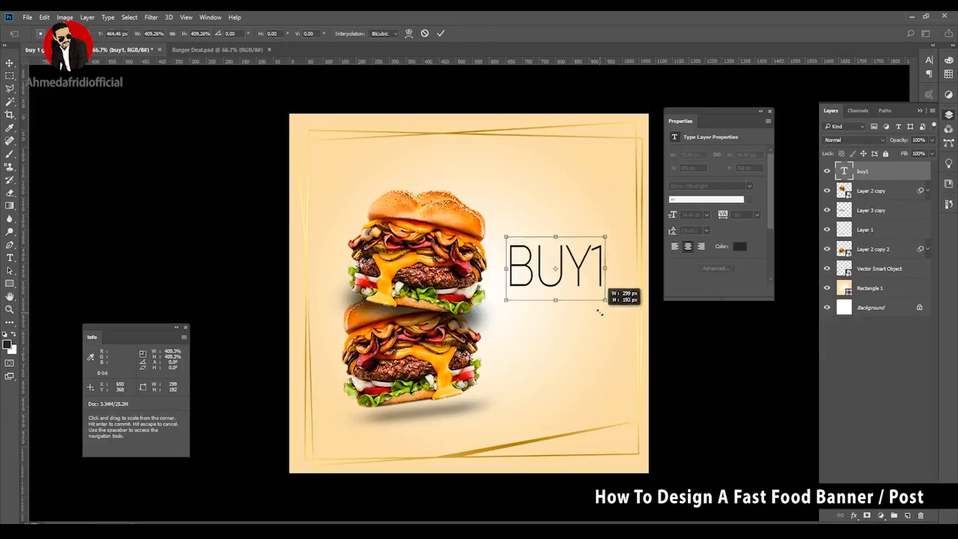
left_click(441, 32)
left_click_drag(554, 247, 550, 247)
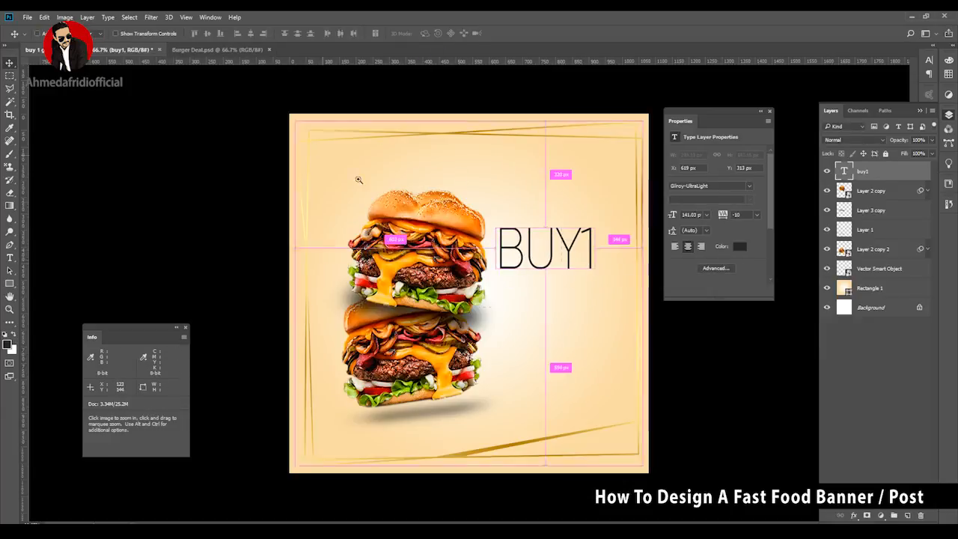
Change the font of the BUY1 text to Impact
left_click_drag(359, 179, 625, 355)
left_click_drag(499, 332, 365, 341)
key("t")
double_click(535, 311)
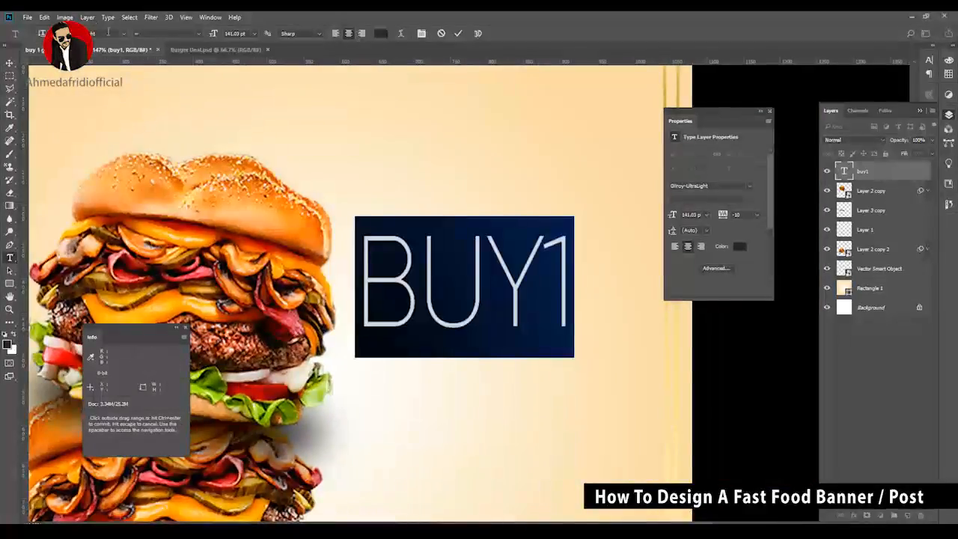
left_click(123, 33)
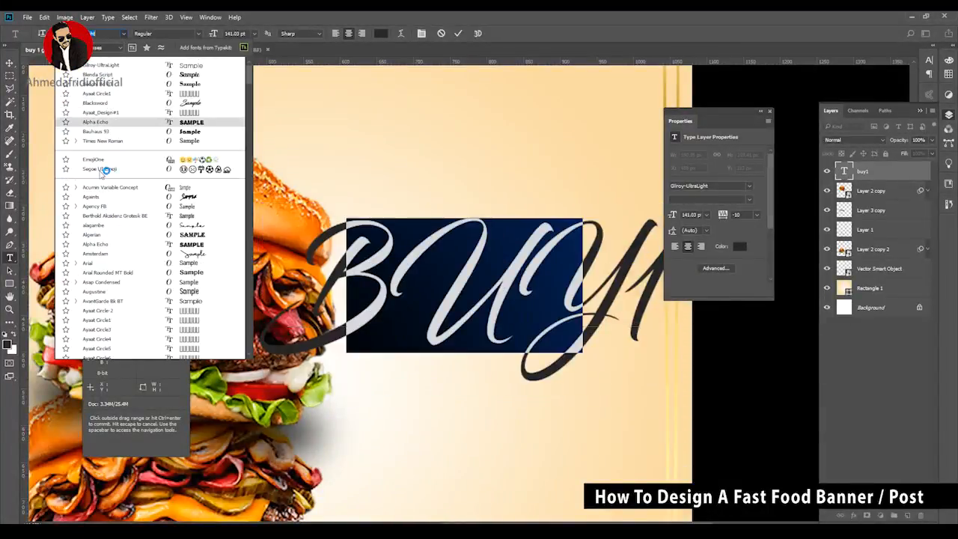
type("im")
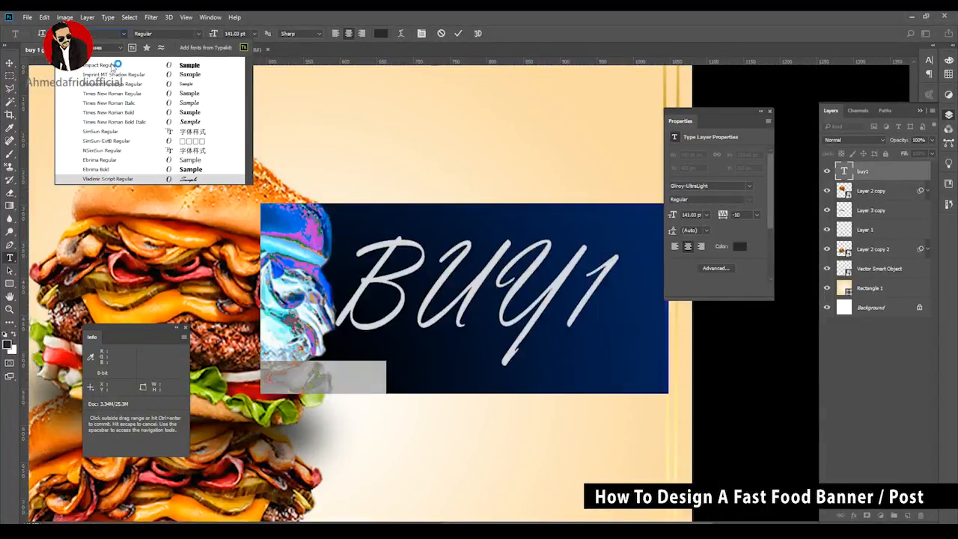
left_click(118, 64)
key("ctrl+Return")
Recolor only the digit 1 in the BUY1 headline to bright red
left_click_drag(437, 241, 394, 226)
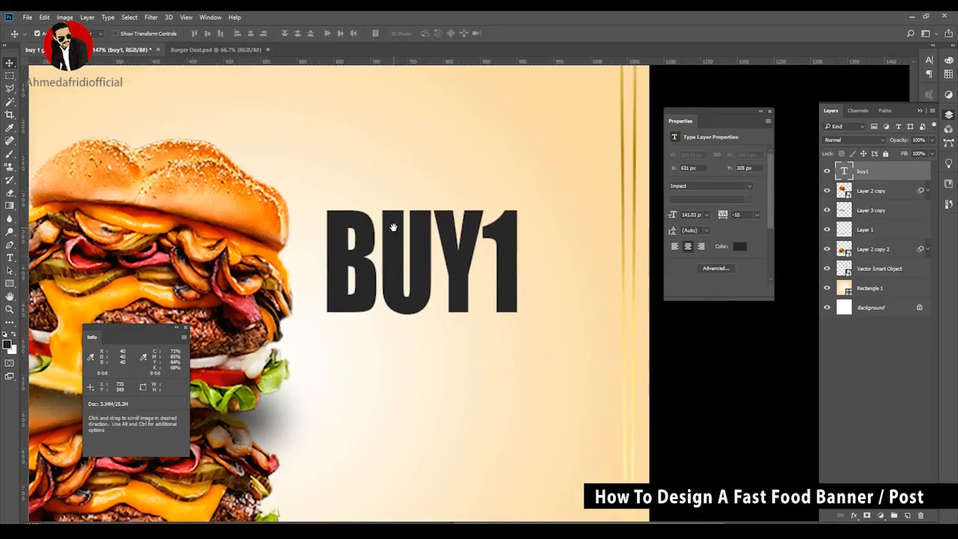
key("t")
left_click_drag(480, 266, 517, 267)
left_click(381, 33)
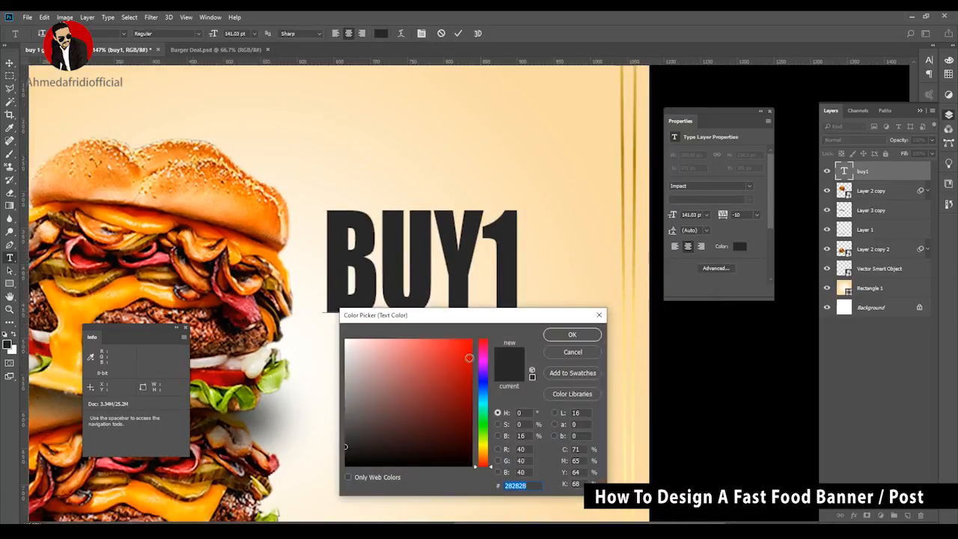
left_click_drag(469, 358, 472, 338)
left_click(571, 335)
key("ctrl+Return")
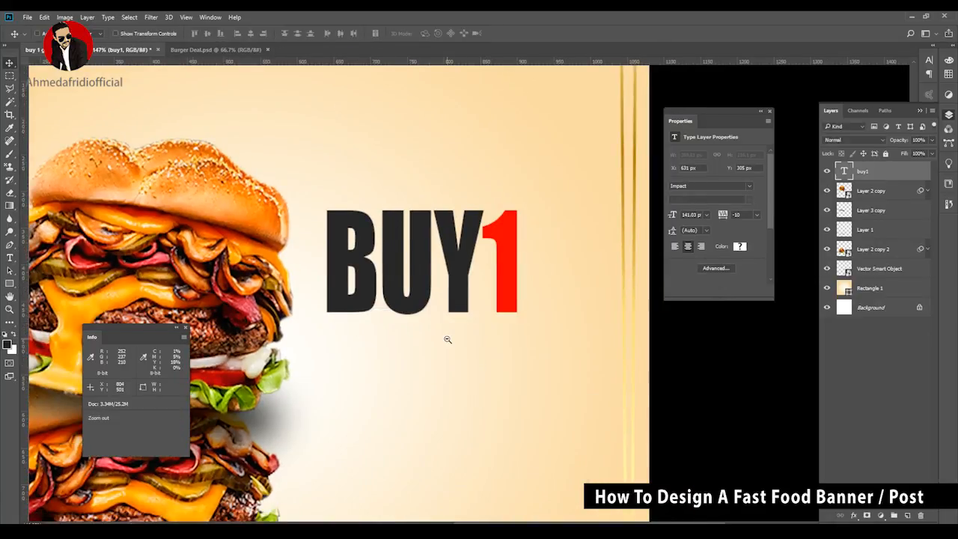
Enlarge the BUY1 text to 192 pt and move its layer beneath the burger layers so it tucks behind the upper burger
key("ctrl+0")
double_click(563, 239)
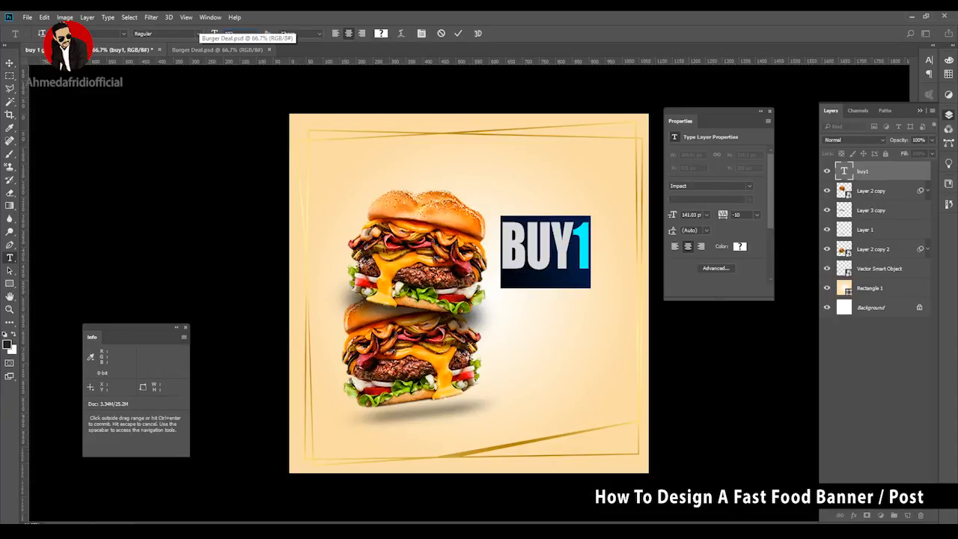
key("Return")
key("ctrl+Return")
left_click_drag(571, 241, 571, 261)
left_click_drag(510, 234, 507, 235)
left_click_drag(876, 177, 881, 258)
left_click_drag(566, 267, 564, 252)
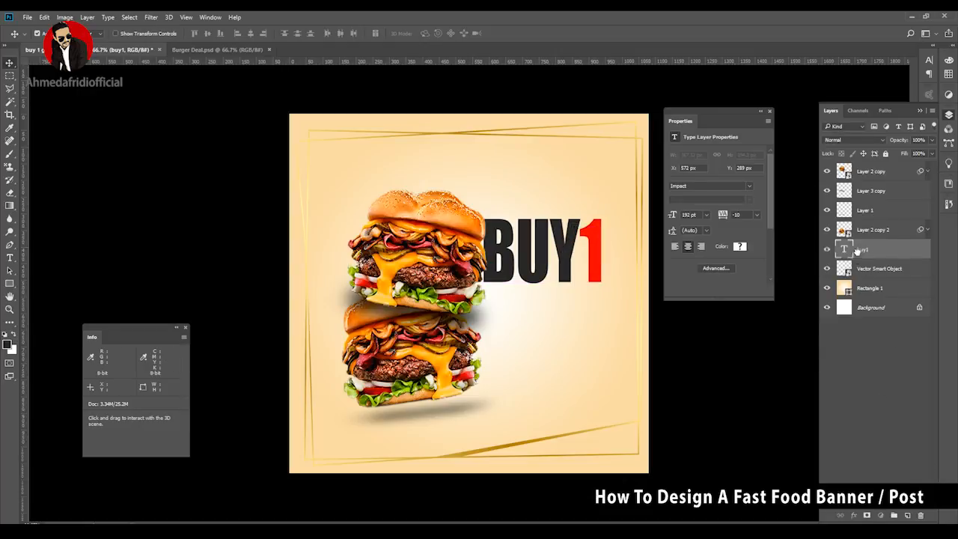
Duplicate the BUY1 text directly below the original and change the copy's wording to AND GET ONE
left_click_drag(576, 271, 565, 328)
double_click(562, 327)
type("AND GEG")
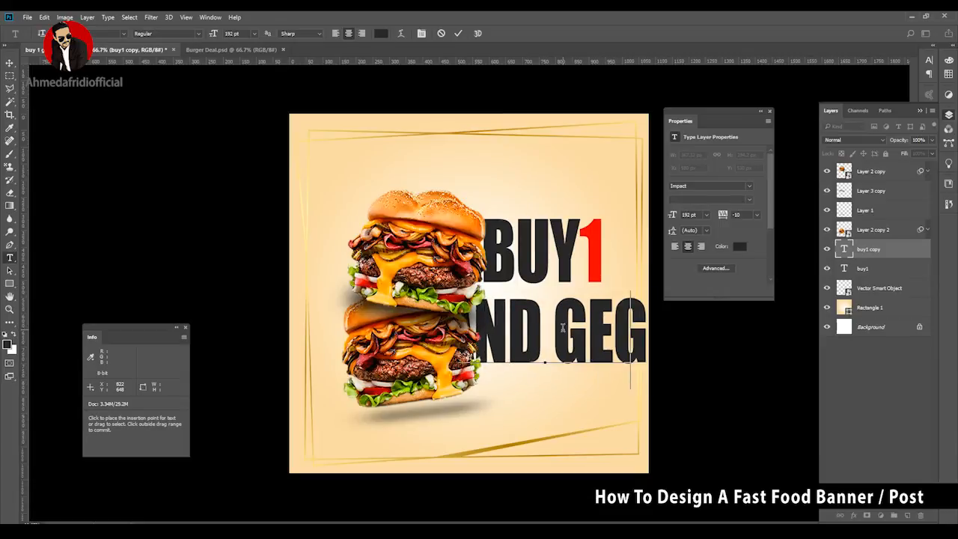
key("BackSpace")
type("T NOW")
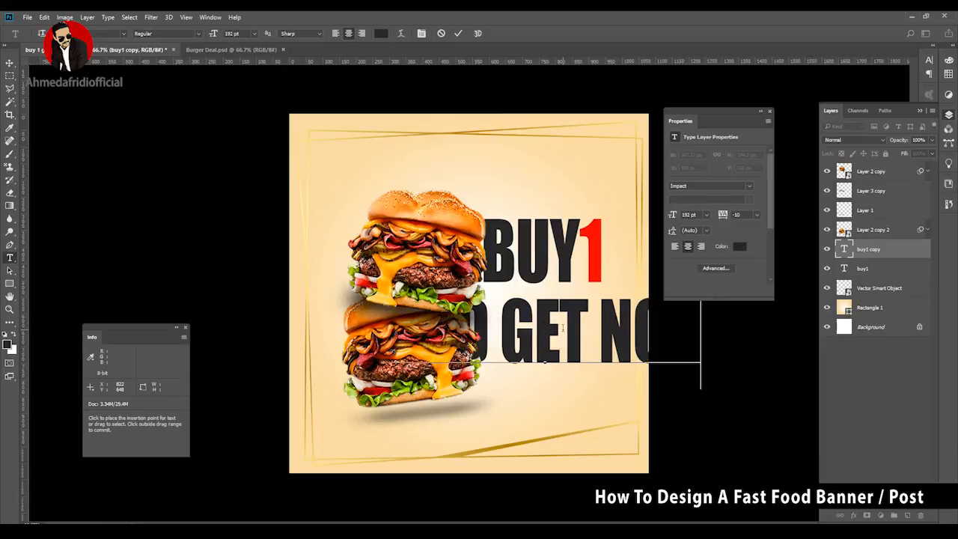
key("BackSpace")
key("BackSpace")
key("BackSpace")
key("BackSpace")
type("ON")
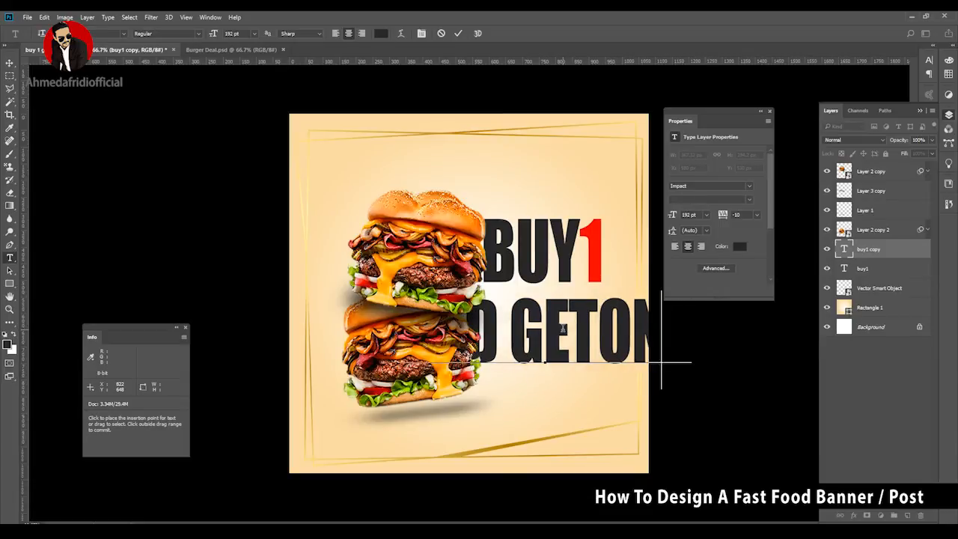
key("BackSpace")
key("BackSpace")
key("BackSpace")
type("T ONE")
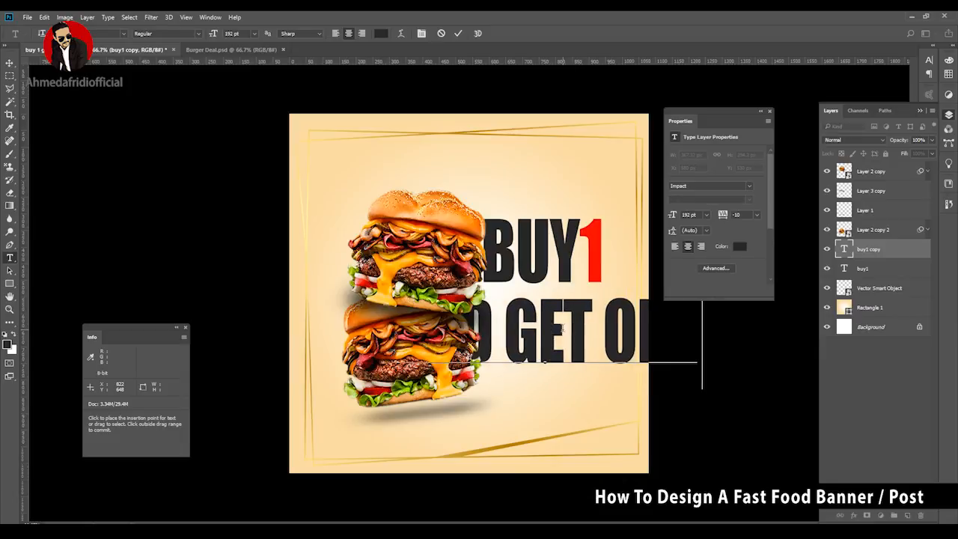
key("BackSpace")
Recolor the whole AND GET ONE text to the same bright red as the digit 1
key("ctrl+a")
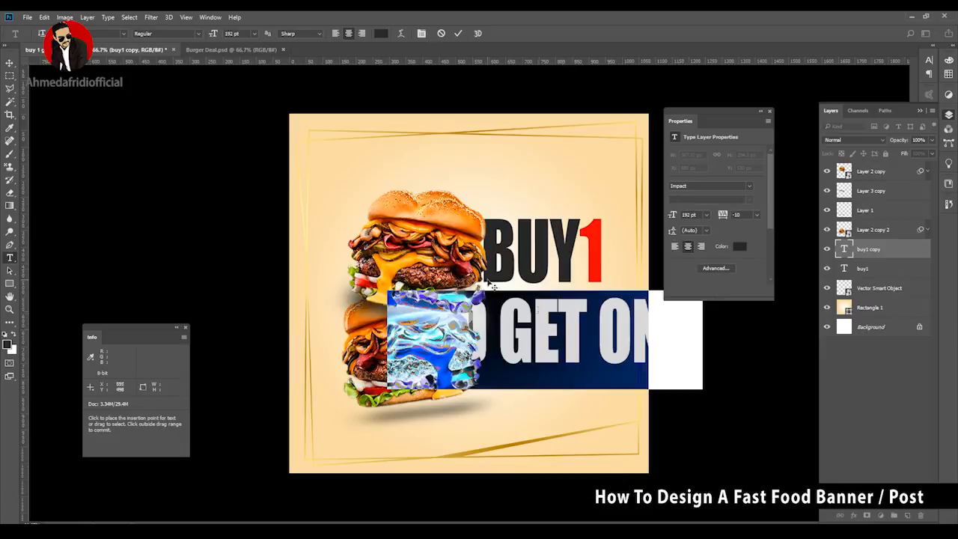
left_click(380, 33)
key("Return")
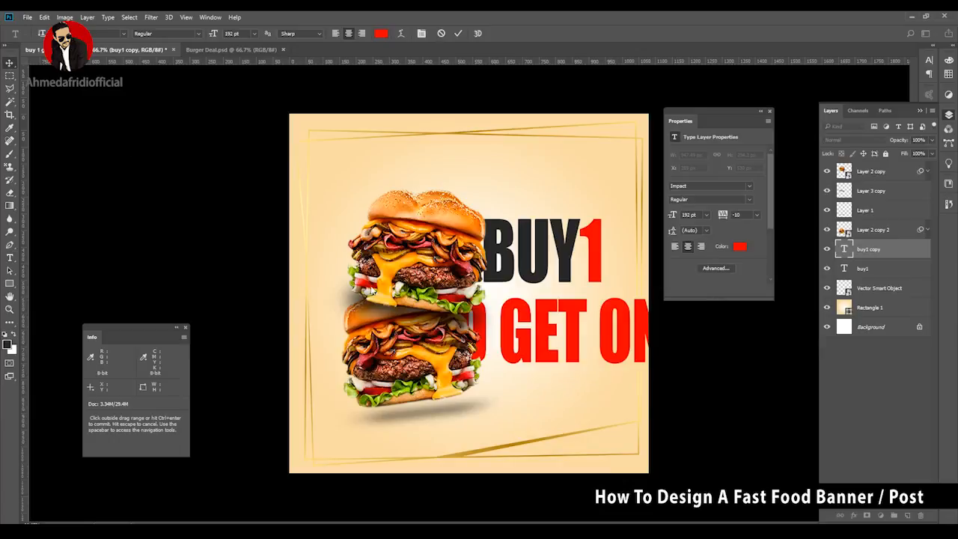
key("ctrl+Return")
Shrink the AND GET ONE text to about 39% and fit it directly beneath BUY1, matching that line's width
key("ctrl+t")
left_click_drag(648, 389, 597, 386)
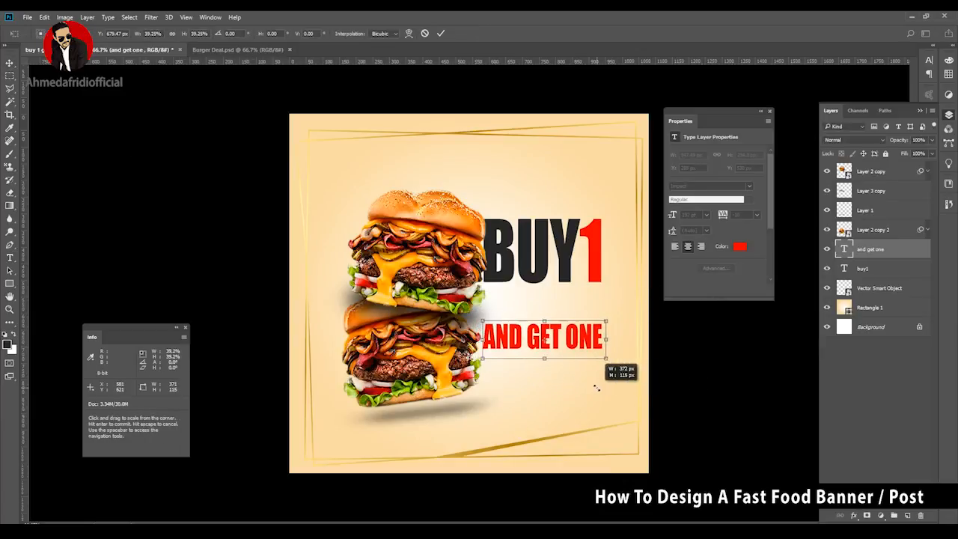
left_click_drag(580, 339, 578, 301)
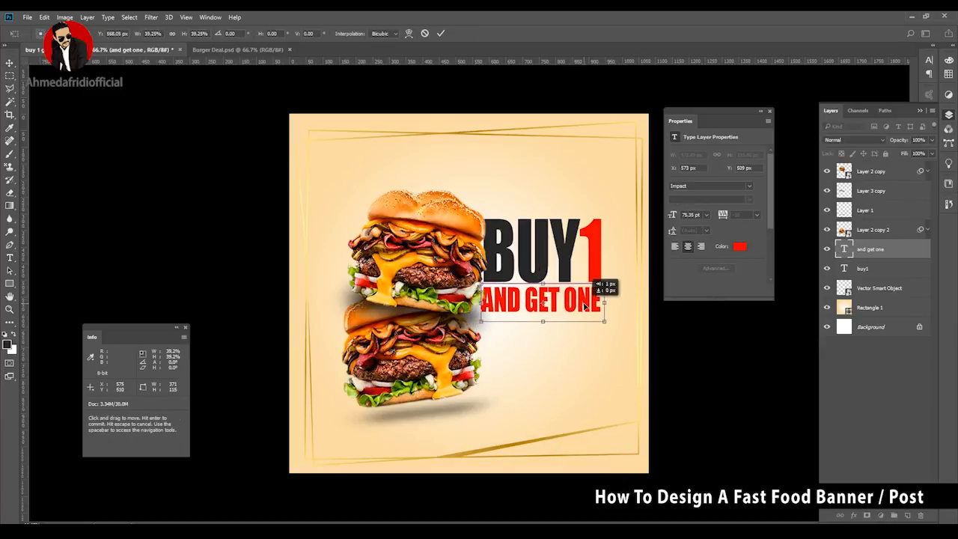
key("Return")
scroll(584, 305, "up", 5)
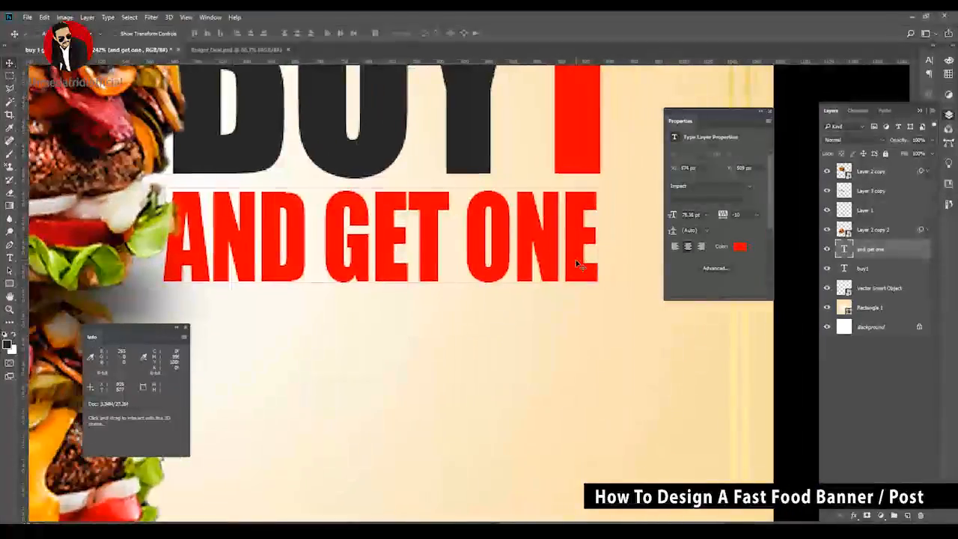
key("ctrl+t")
left_click_drag(615, 320, 566, 349)
key("Return")
scroll(602, 322, "down", 5)
key("ctrl+z")
Change the wording of the BUY1 copy below AND GET ONE to FREE
double_click(563, 362)
type("FREE")
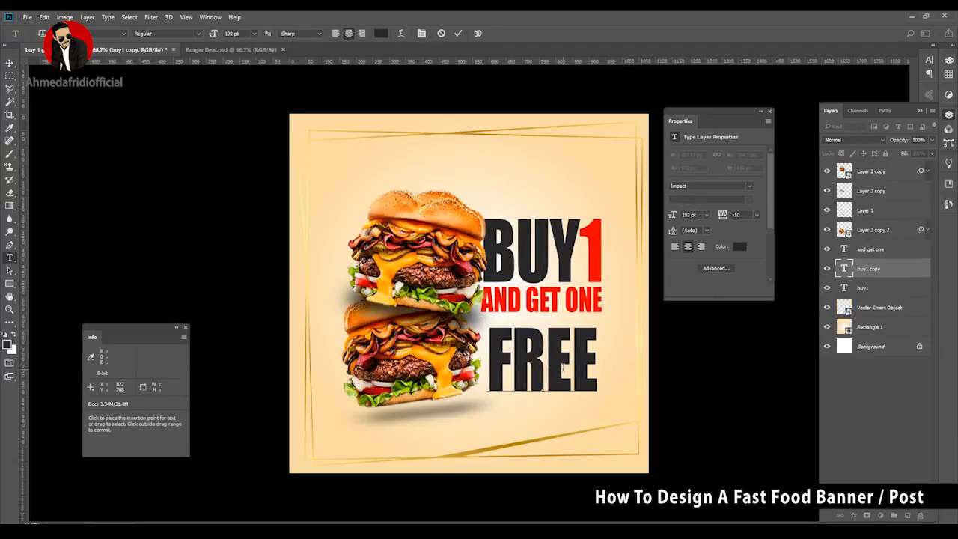
left_click(8, 63)
Enlarge the FREE text to about 113% so its width matches the AND GET ONE line above
scroll(583, 370, "up", 4)
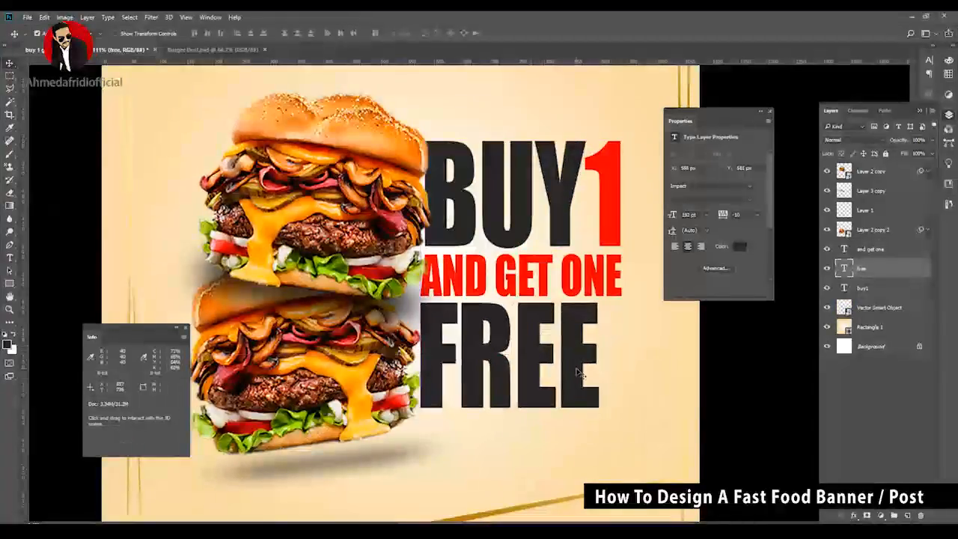
key("ctrl+t")
left_click_drag(598, 454, 621, 476)
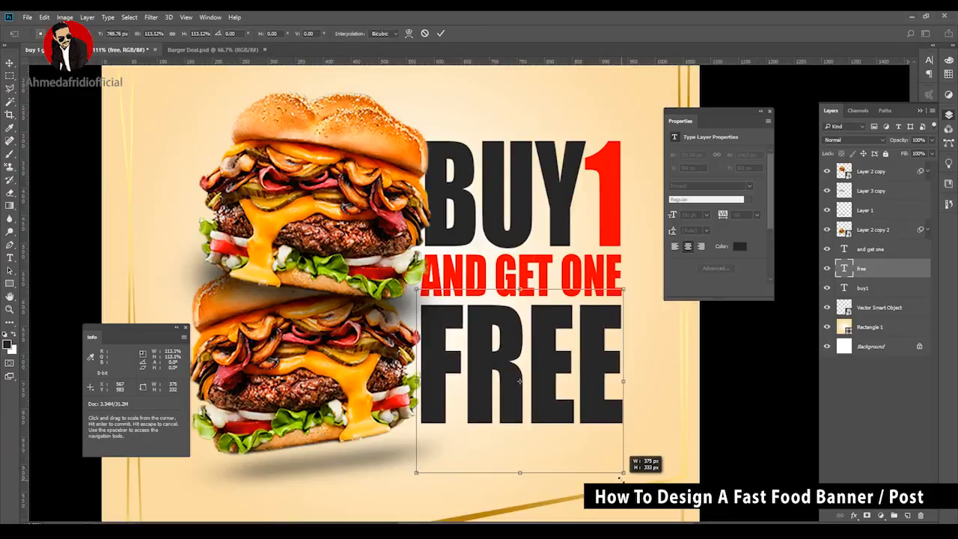
key("Return")
scroll(603, 325, "down", 2)
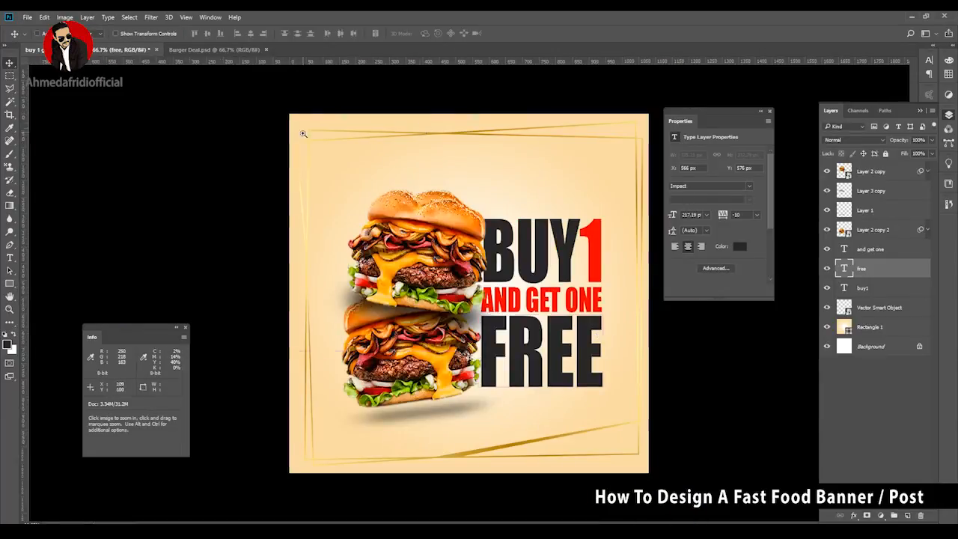
Place the phone icon 2055904 as a linked image, scaled to about 45 px, in the banner's lower-left corner inside the gold border
key("ctrl+0")
key("ctrl+minus")
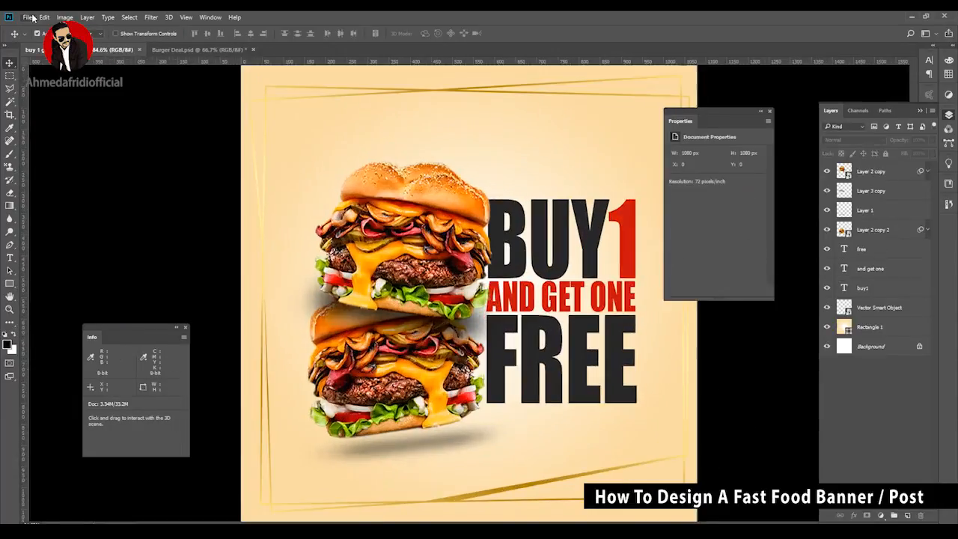
left_click(31, 16)
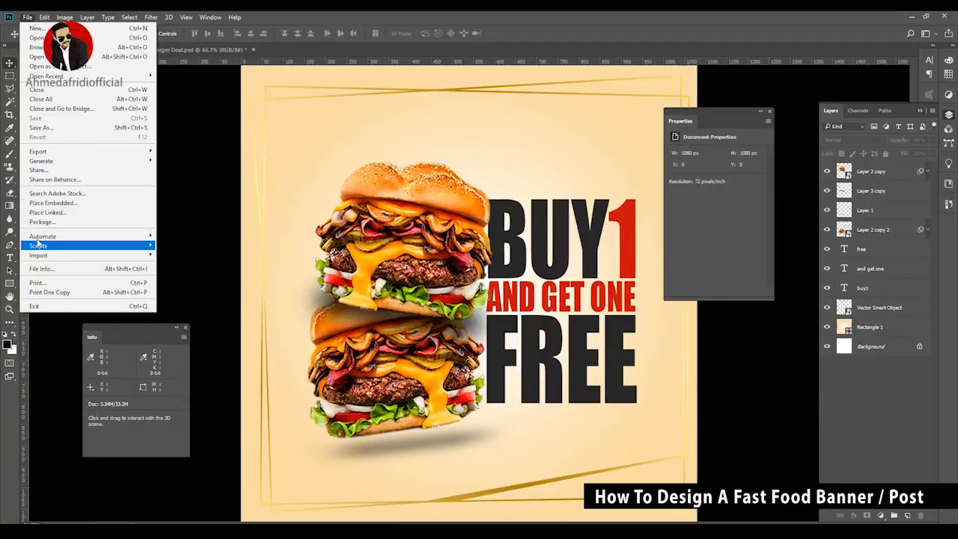
left_click(53, 212)
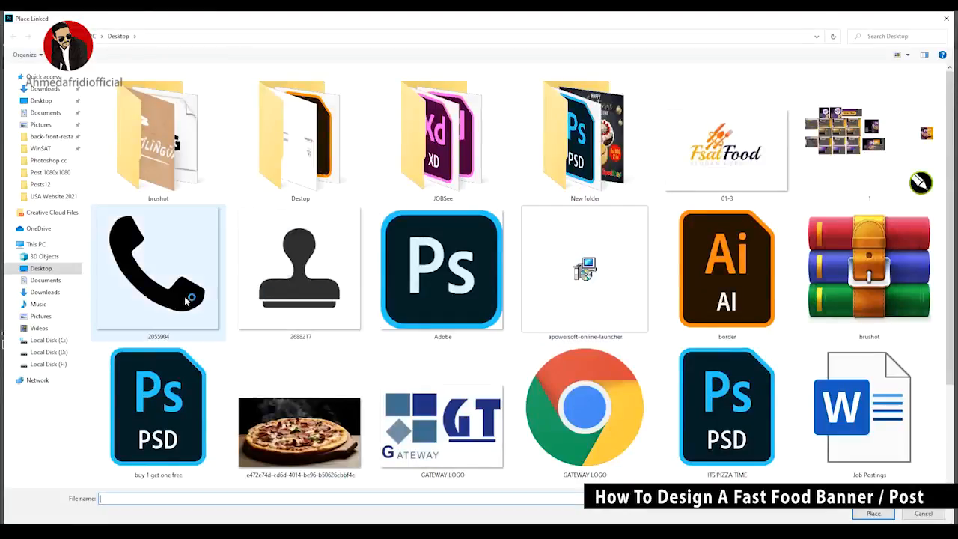
double_click(172, 290)
left_click_drag(579, 186, 303, 484)
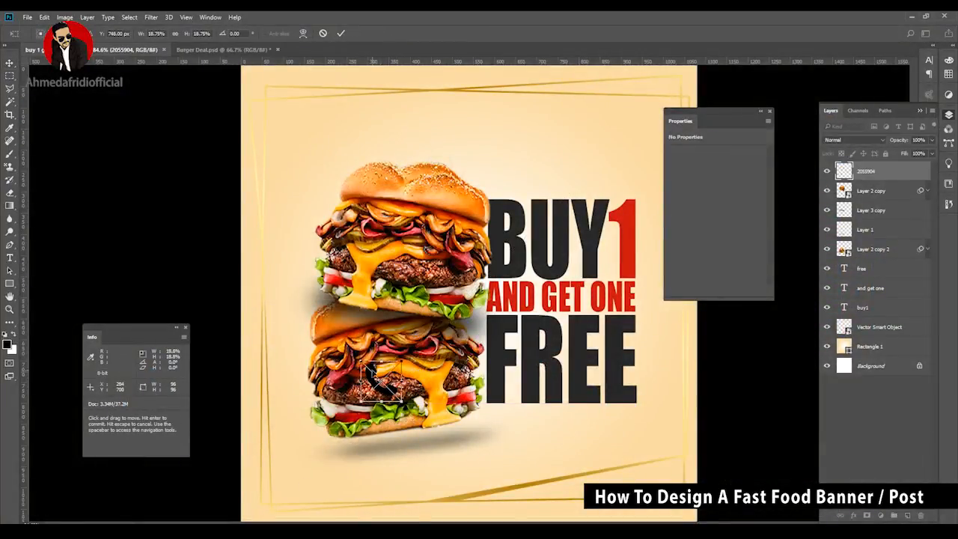
left_click_drag(374, 378, 322, 506)
key("Return")
Embed the linked phone icon in the document and check the contents of its smart object
key("ctrl+space")
left_click_drag(386, 366, 264, 389)
left_click(434, 372, "alt")
left_click(434, 372, "alt")
left_click(433, 372, "alt")
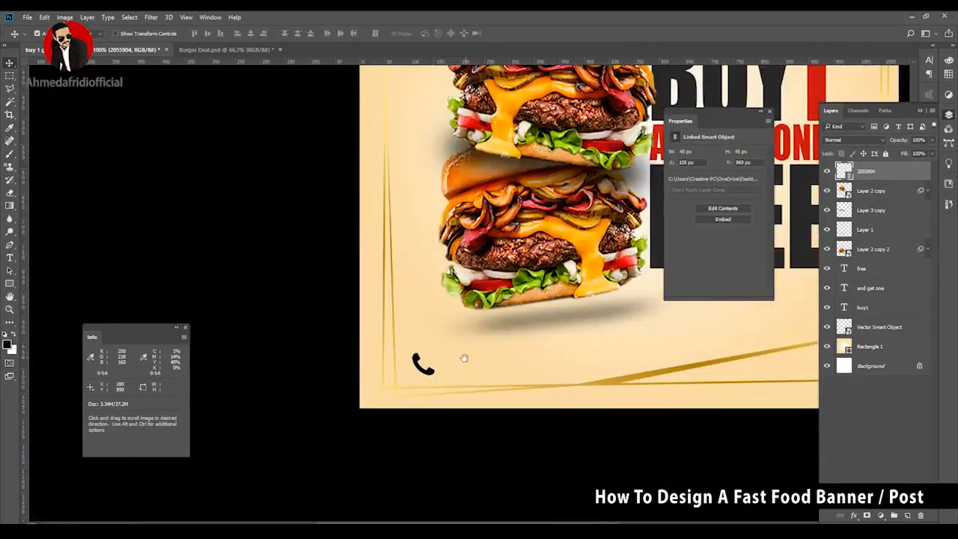
left_click_drag(517, 334, 442, 355)
right_click(847, 175)
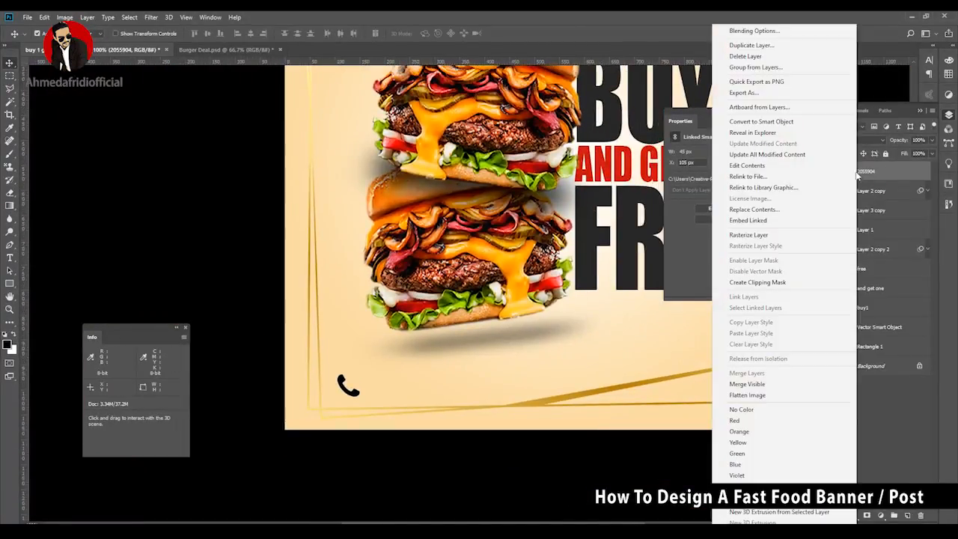
left_click(787, 220)
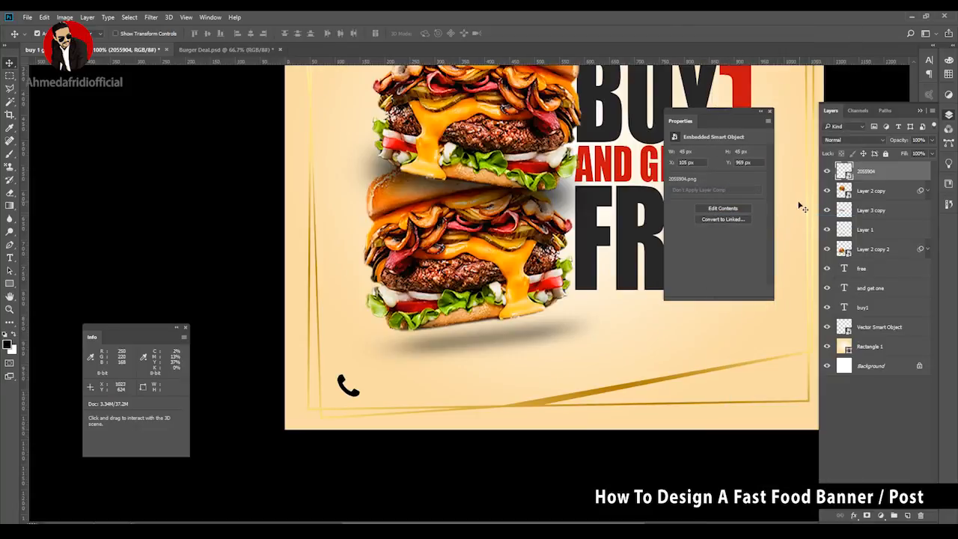
double_click(858, 172)
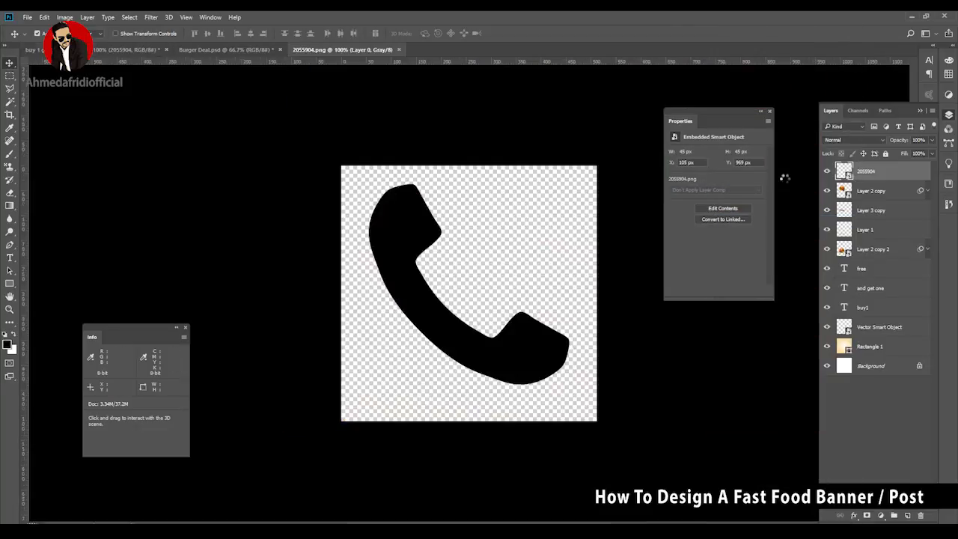
key("ctrl+w")
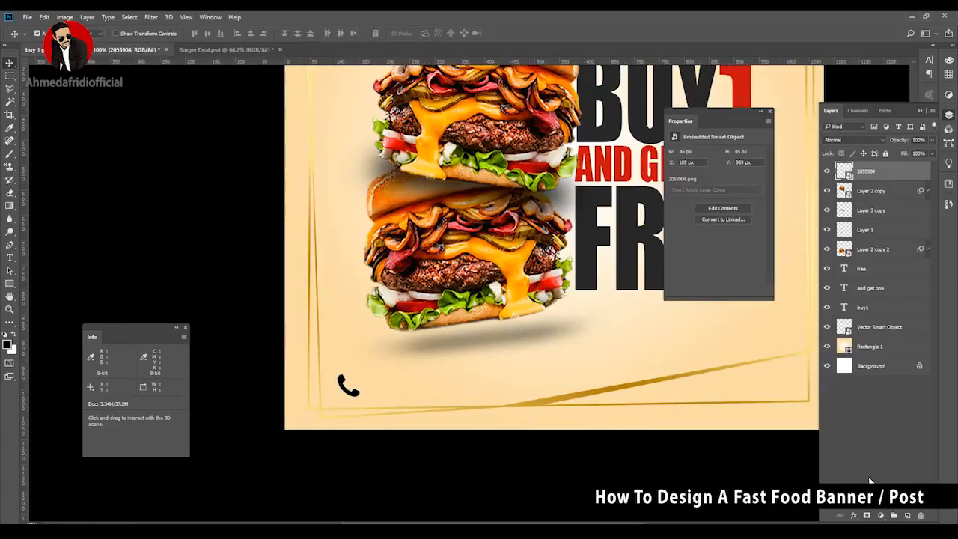
Add a Color Overlay to the phone icon using the red c81010 sampled from the headline's digit 1, at 100% opacity
left_click(853, 516)
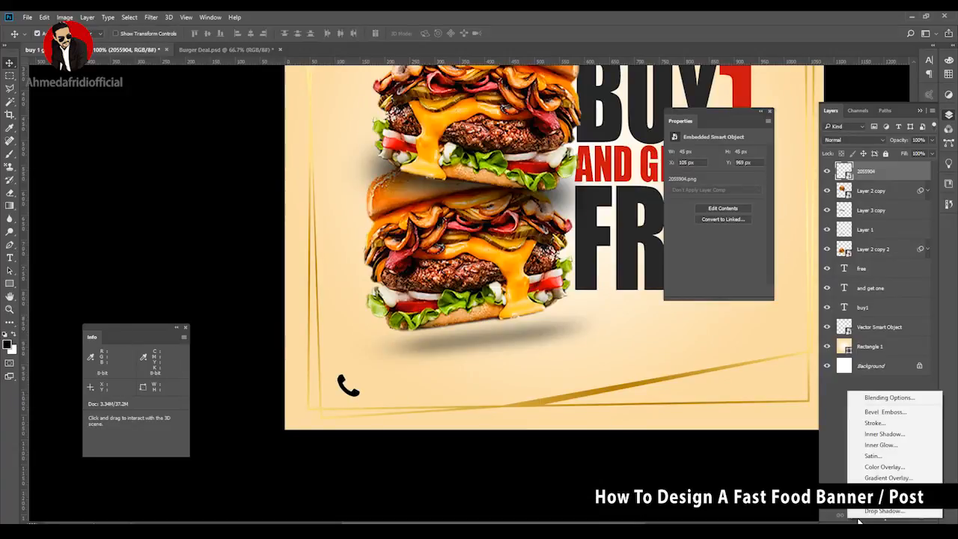
left_click(885, 467)
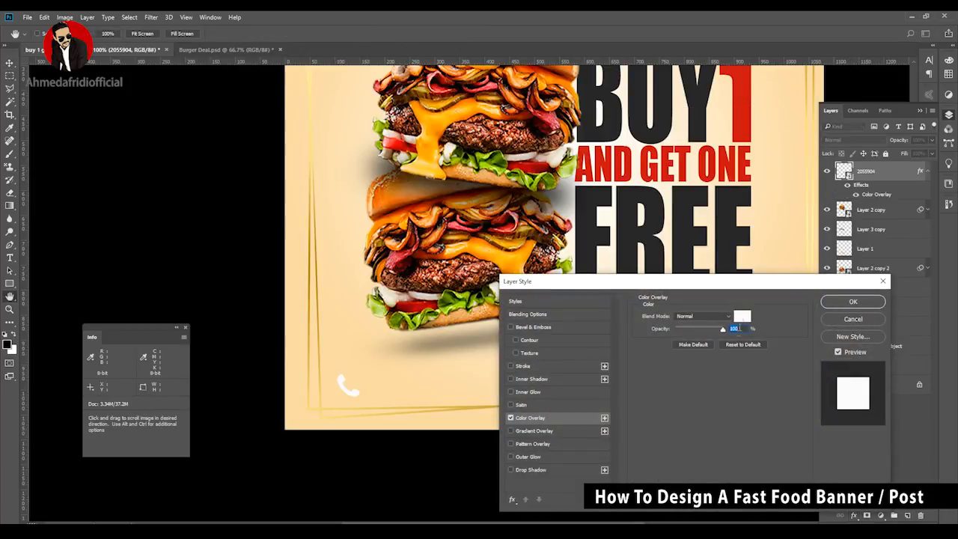
left_click(742, 317)
left_click(739, 102)
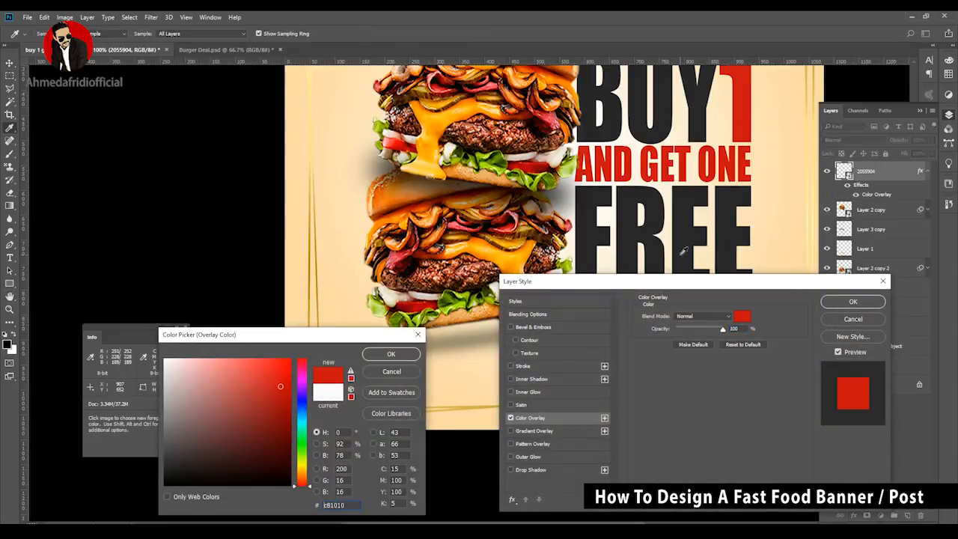
left_click(390, 354)
left_click(851, 301)
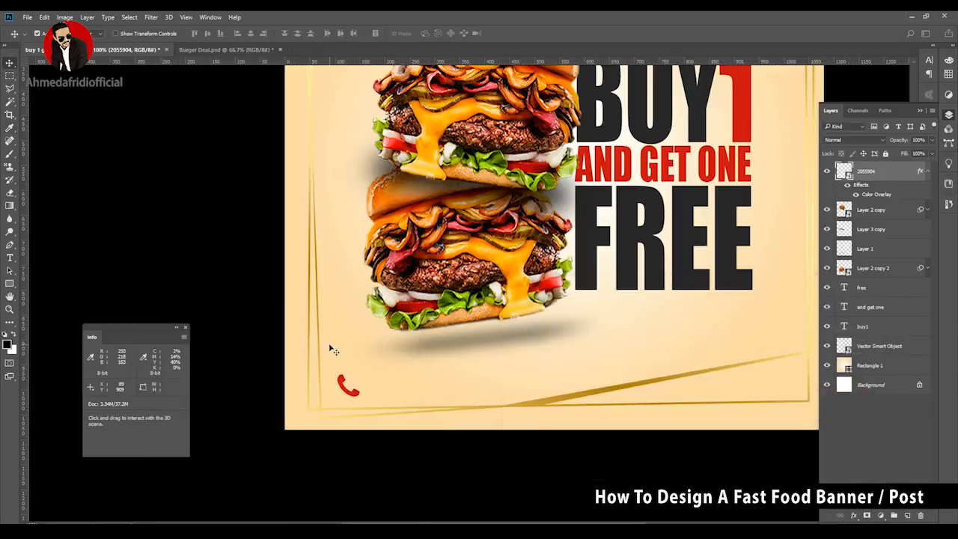
left_click(111, 184)
left_click_drag(403, 371, 380, 361)
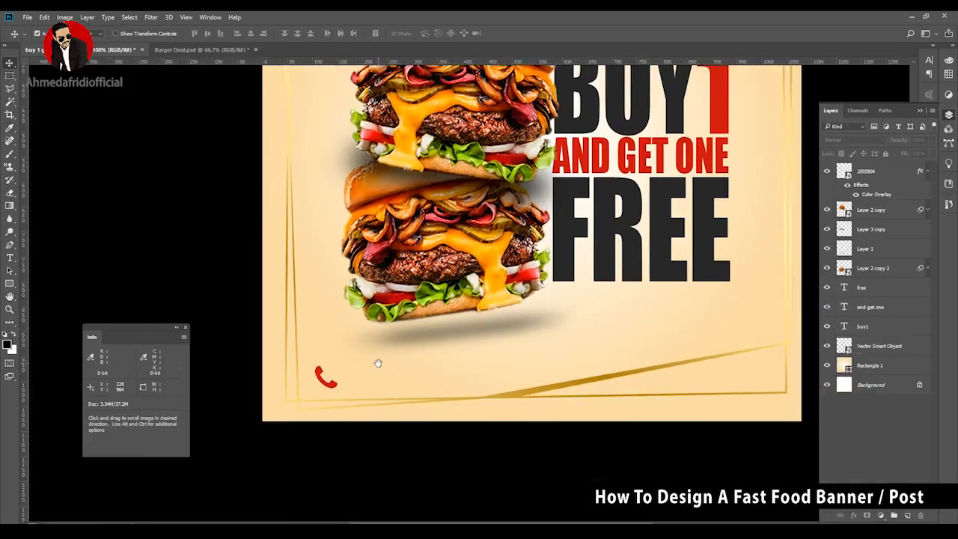
Add the contact phone number as a text layer near the red phone icon in the banner's lower-left corner
key("ctrl+minus")
left_click_drag(336, 458, 437, 367)
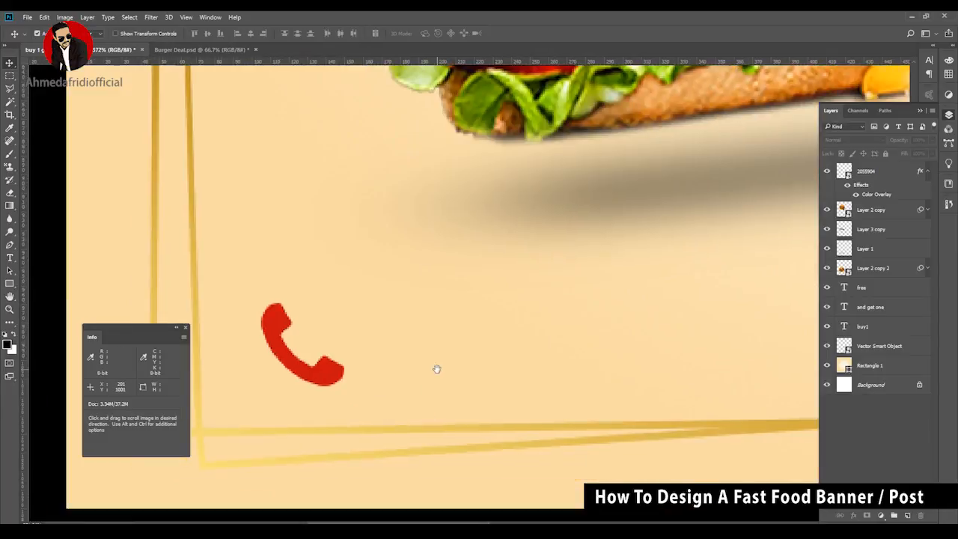
key("t")
left_click(429, 357)
type("0-111")
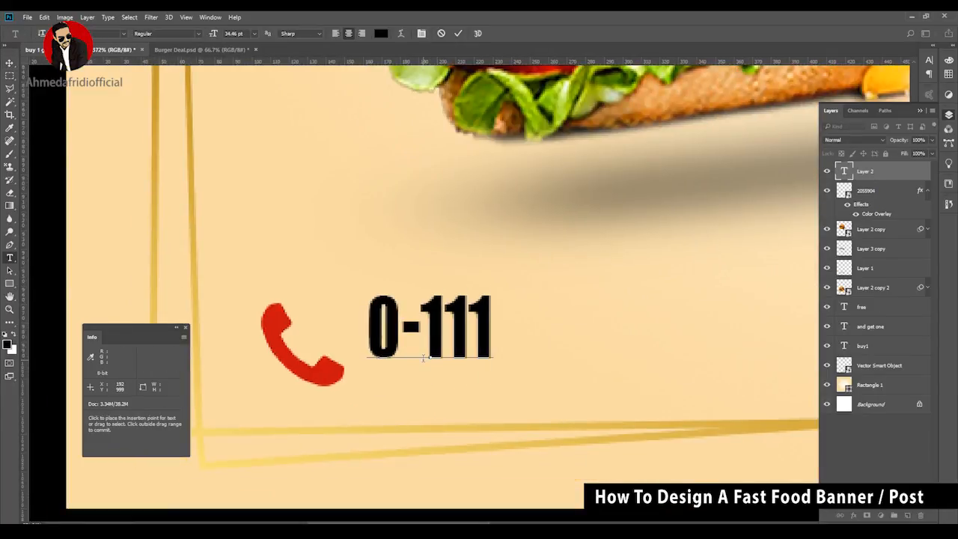
type("-111-5555")
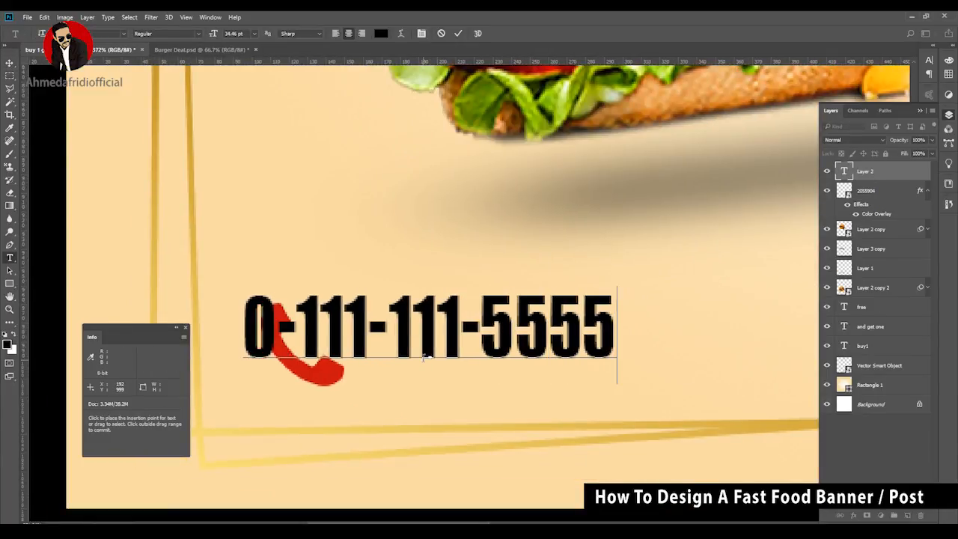
key("BackSpace")
key("ctrl+Return")
Position the phone number text directly to the right of the red phone icon
key("v")
left_click_drag(344, 339, 359, 391)
scroll(491, 344, "down", 3)
left_click_drag(313, 283, 539, 412)
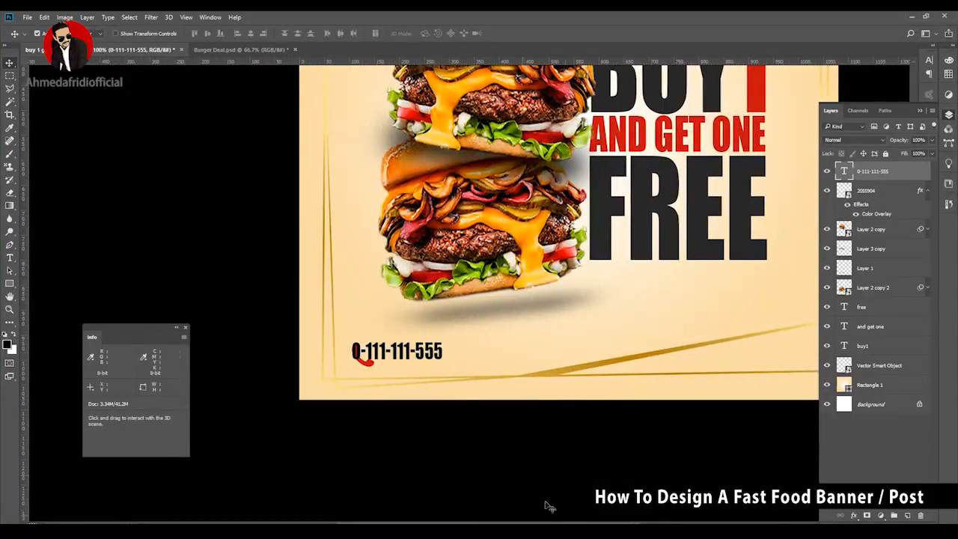
left_click_drag(434, 351, 463, 360)
Change the phone number's font to Rajdhani in the SemiBold style
double_click(425, 358)
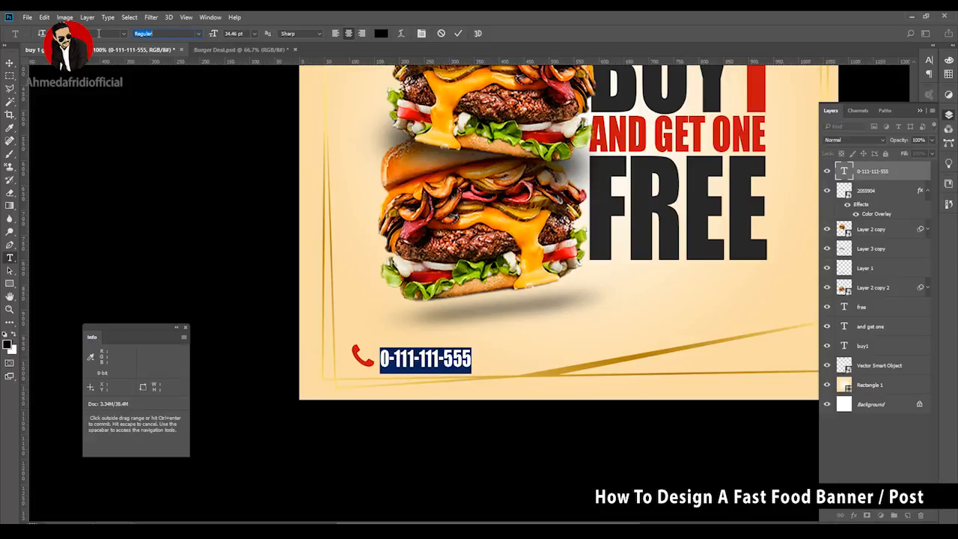
type("raj")
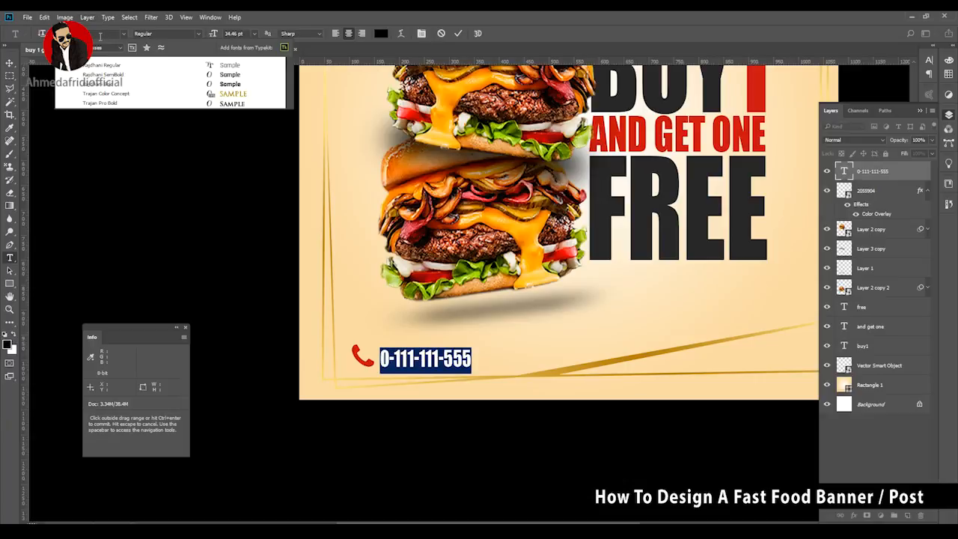
left_click(104, 33)
left_click(122, 33)
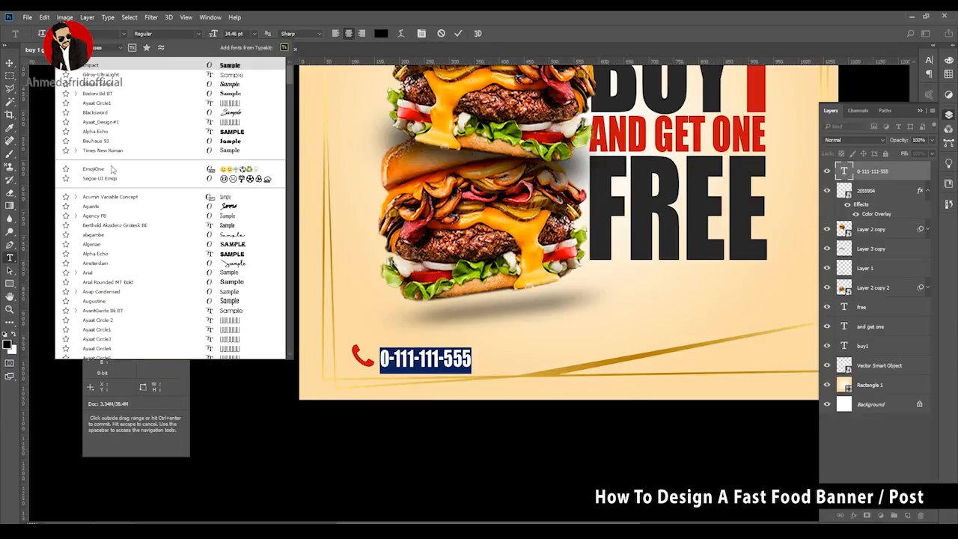
left_click(115, 252)
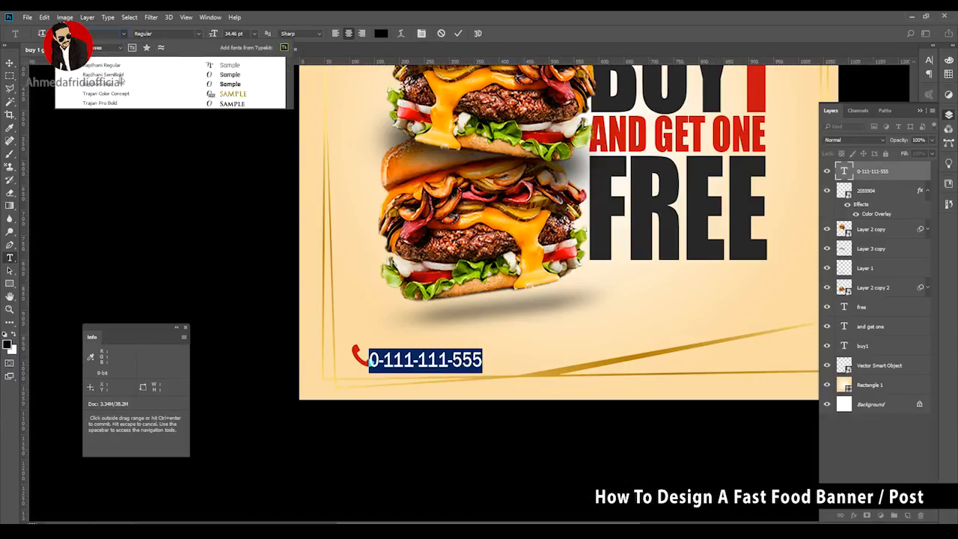
left_click(120, 84)
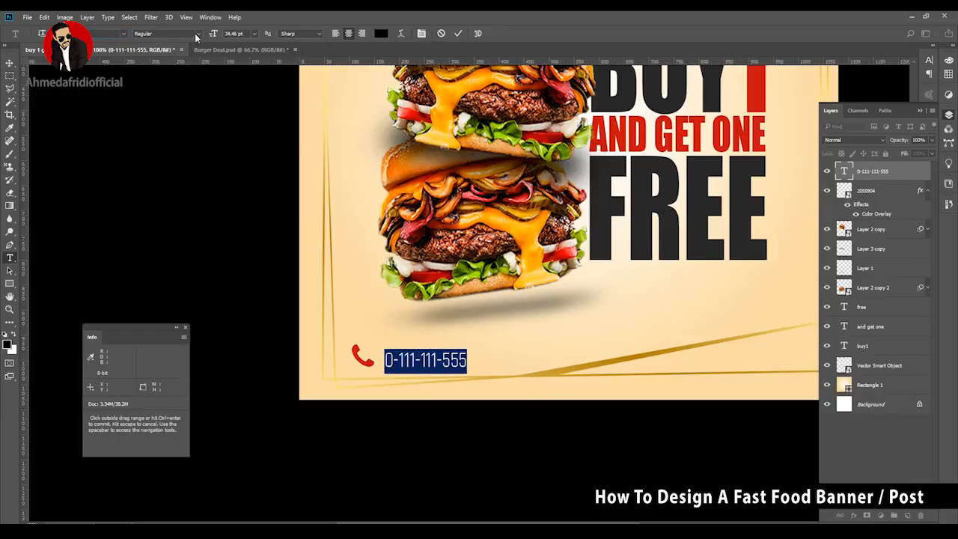
left_click(197, 34)
left_click(149, 56)
left_click(10, 63)
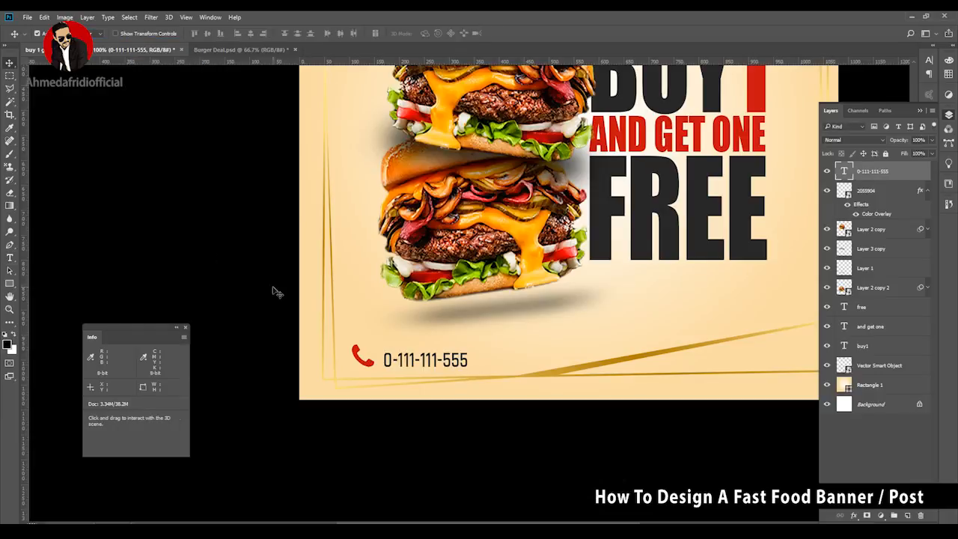
Scale the phone icon to 6.9%, about 35 px, rotate it 15° and place it just left of the phone number
left_click_drag(298, 294, 273, 286)
left_click_drag(541, 394, 541, 394)
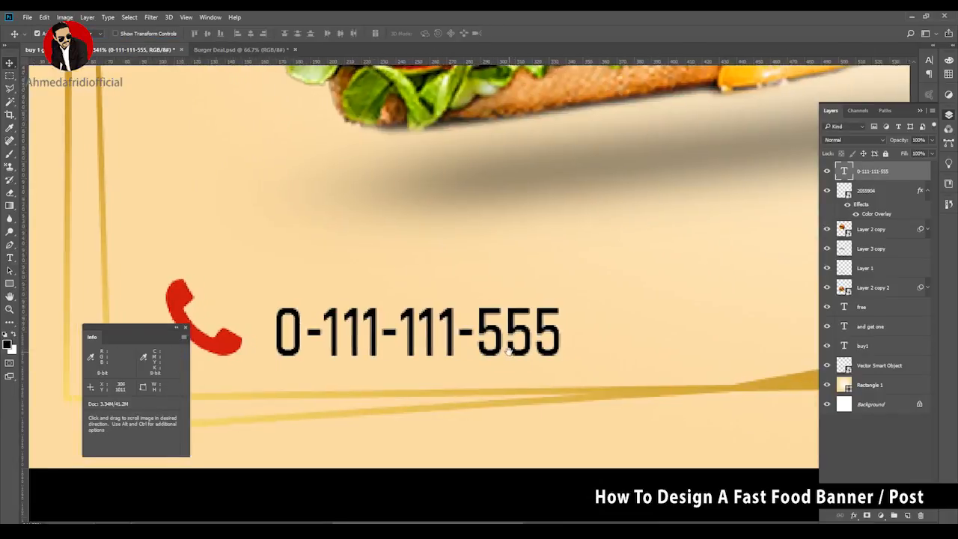
left_click(235, 340)
key("ctrl+t")
left_click_drag(258, 265, 225, 318)
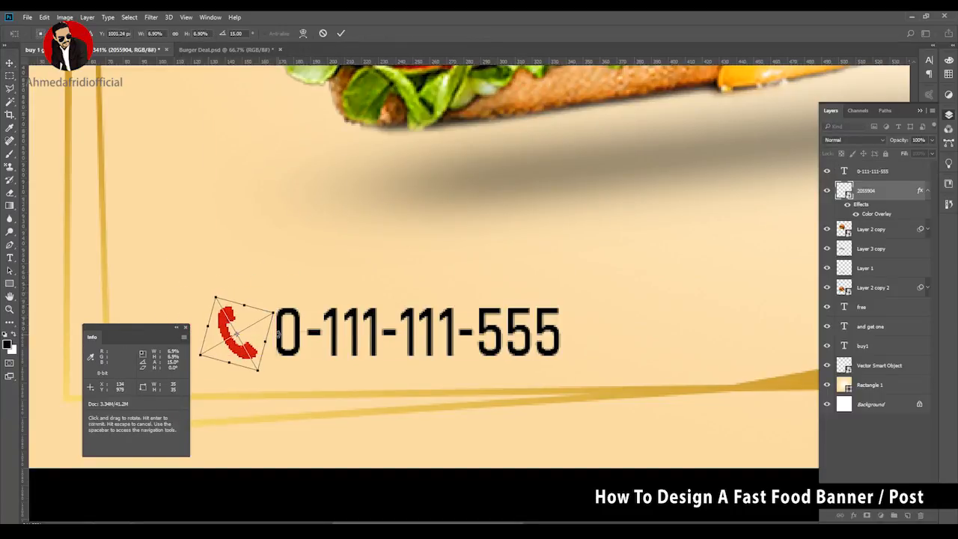
key("Return")
Move the phone icon and the phone number together closer to the left gold border
left_click(297, 327, "shift")
left_click_drag(297, 327, 235, 323)
left_click_drag(370, 322, 246, 293)
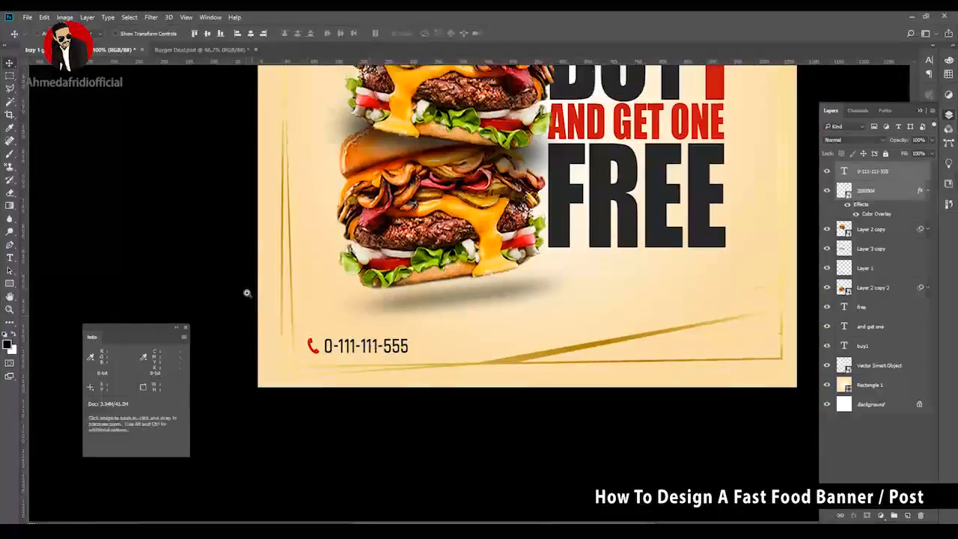
Set the phone number's font size to 25 pt
left_click_drag(343, 349, 458, 340)
key("t")
left_click(452, 336)
key("ctrl+a")
left_click(234, 35)
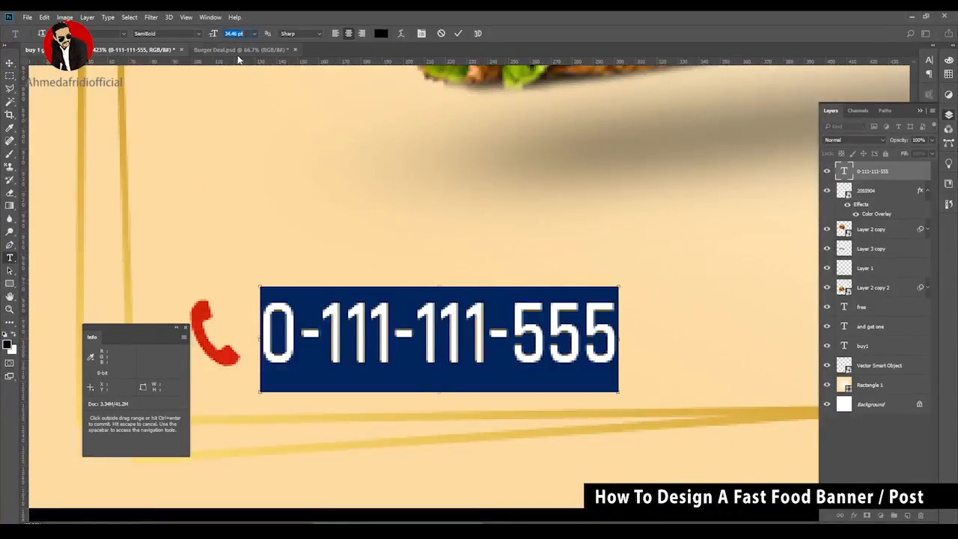
type("20")
key("Return")
Move the phone icon next to the smaller number and scale it to 4.27%, about 21 px
left_click(9, 63)
left_click_drag(210, 308, 273, 331)
key("ctrl+t")
key("Return")
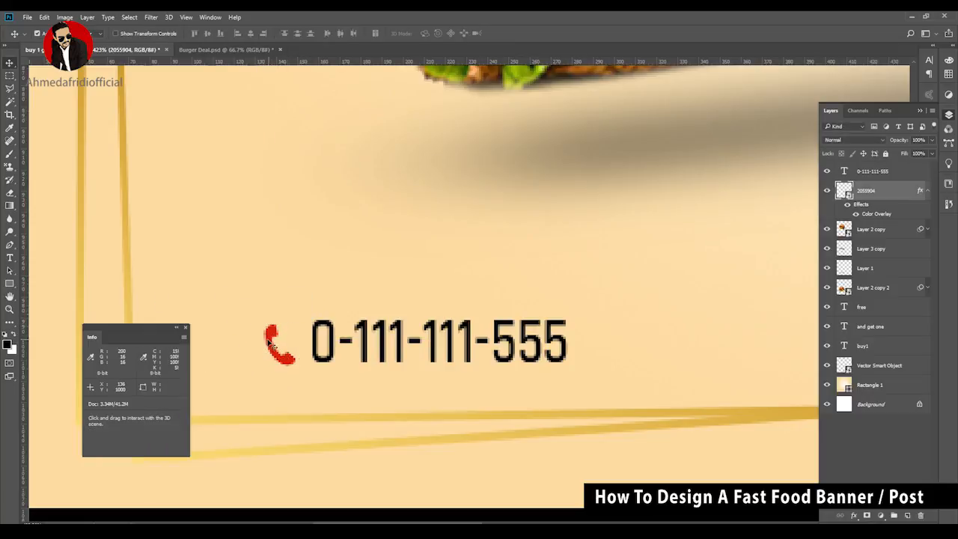
Enlarge the phone icon slightly so it is a little taller than the phone number's digits
left_click(331, 347, "shift")
scroll(330, 347, "down", 1)
left_click(283, 335)
left_click(280, 344)
key("ctrl+t")
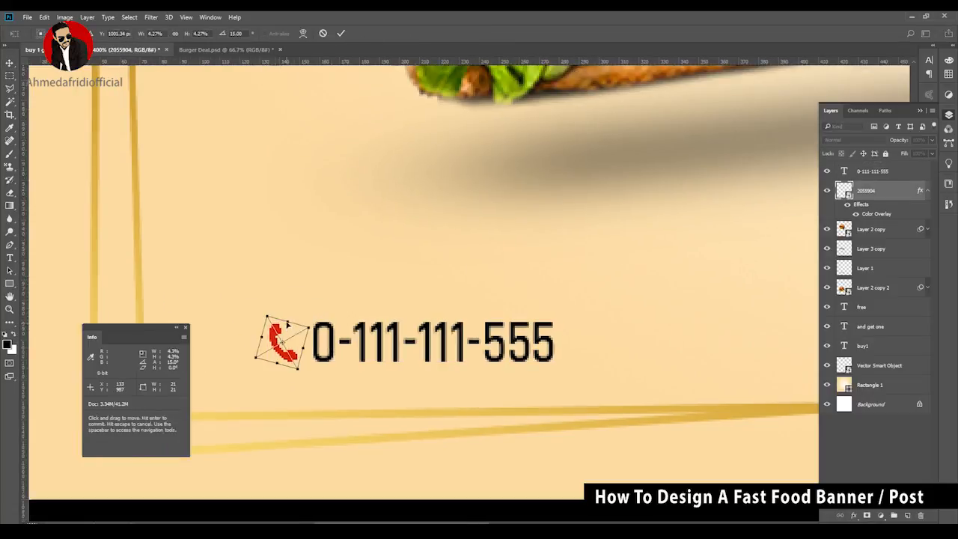
left_click_drag(289, 321, 312, 322)
key("Return")
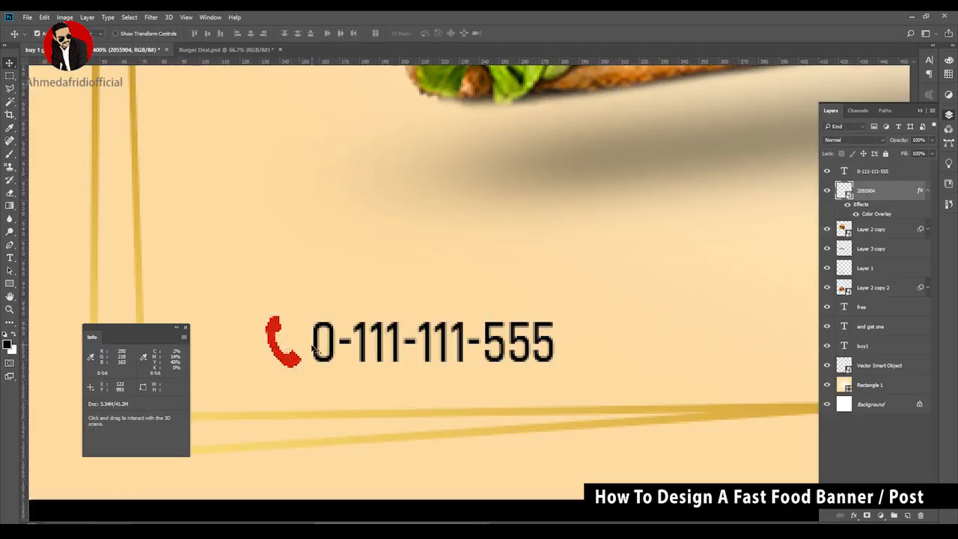
Move the phone icon and number together further into the lower-left corner of the gold border
left_click(316, 355, "alt")
left_click(316, 354, "alt")
left_click_drag(331, 359, 267, 370)
key("ctrl+z")
left_click(308, 361, "shift")
left_click(416, 343)
scroll(415, 343, "down", 2)
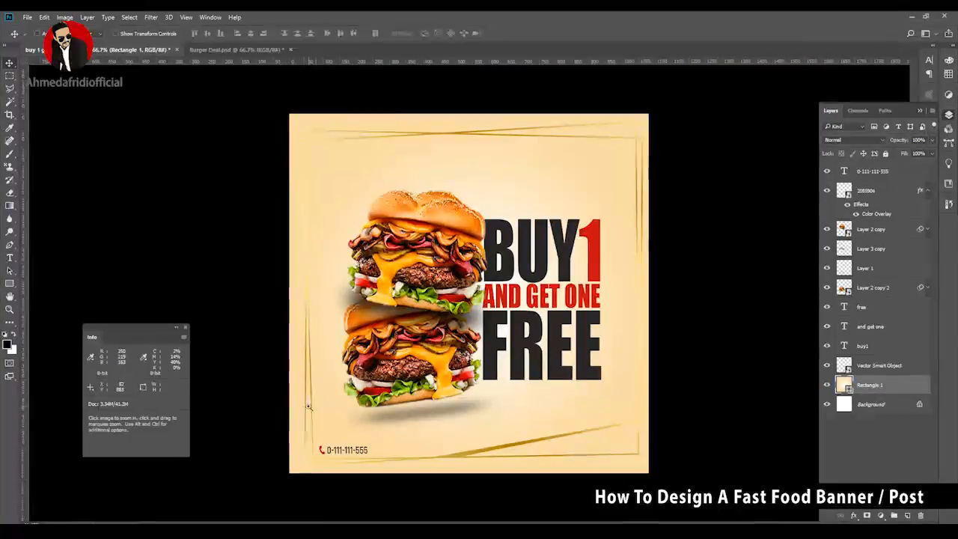
scroll(494, 509, "up", 2)
scroll(511, 421, "down", 1)
left_click_drag(292, 366, 667, 376)
double_click(647, 366)
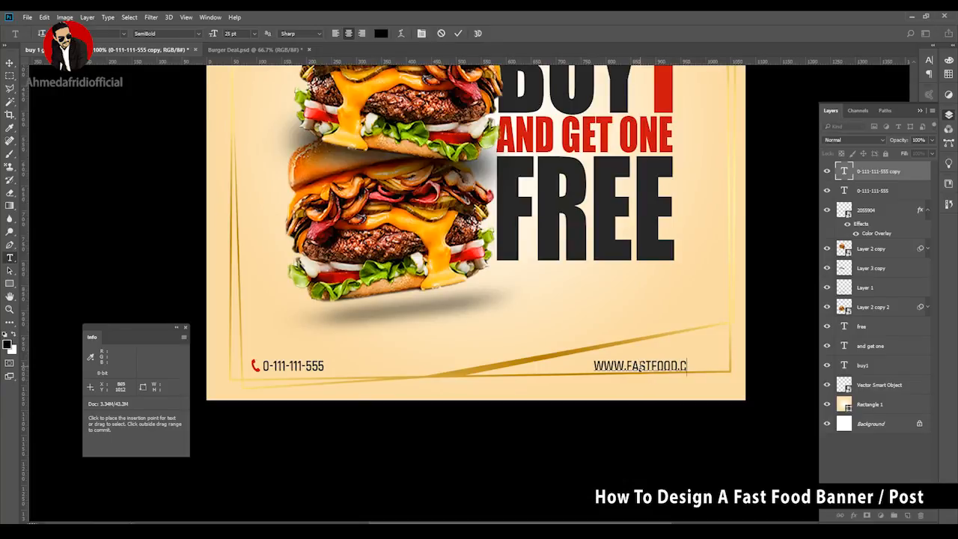
key("ctrl+Return")
key("v")
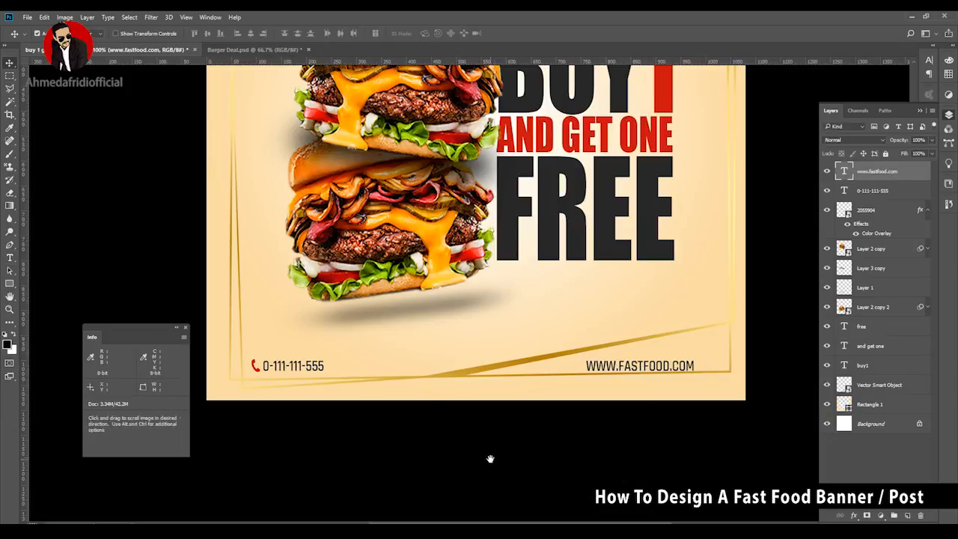
Move the website address up and right into the lower-right corner of the gold border and save the document
scroll(666, 369, "up", 5)
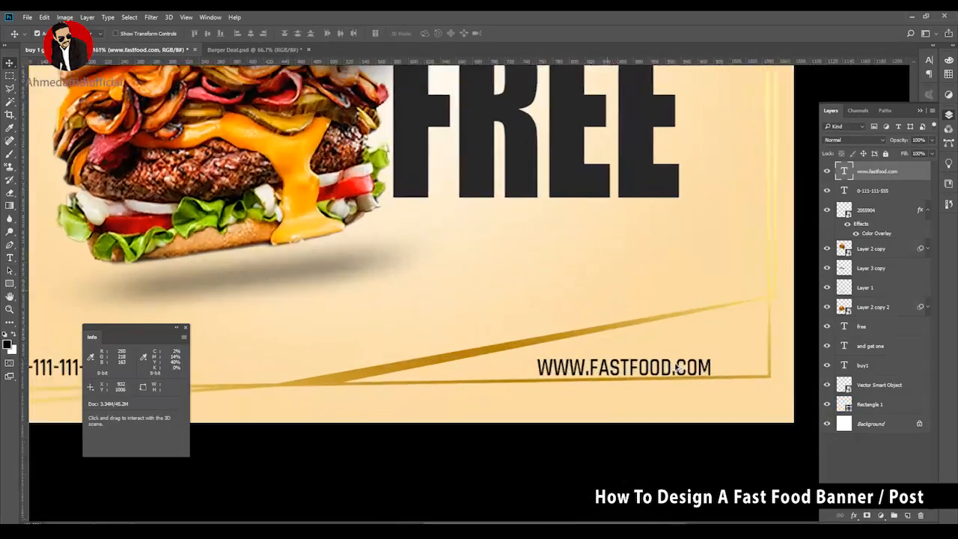
left_click_drag(699, 367, 757, 348)
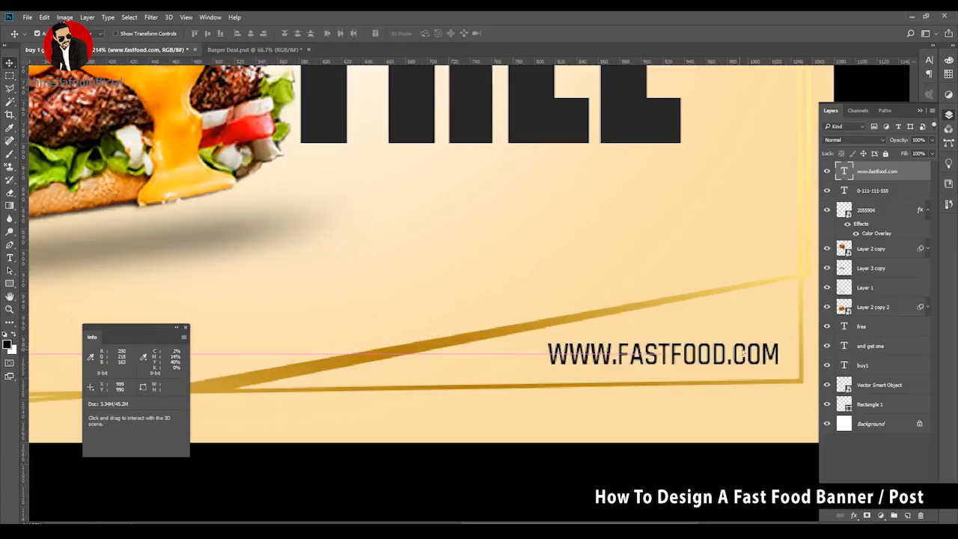
key("ctrl+0")
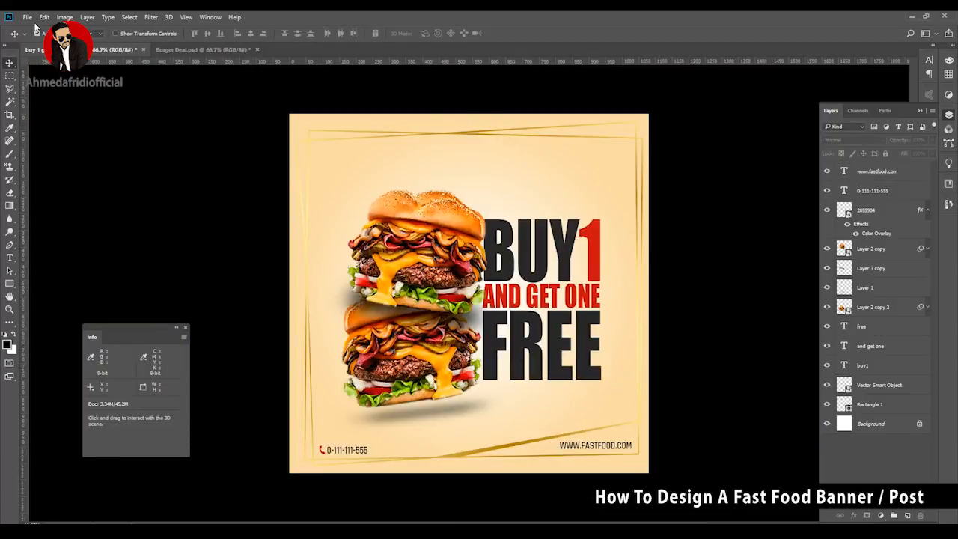
left_click(29, 17)
left_click(112, 117)
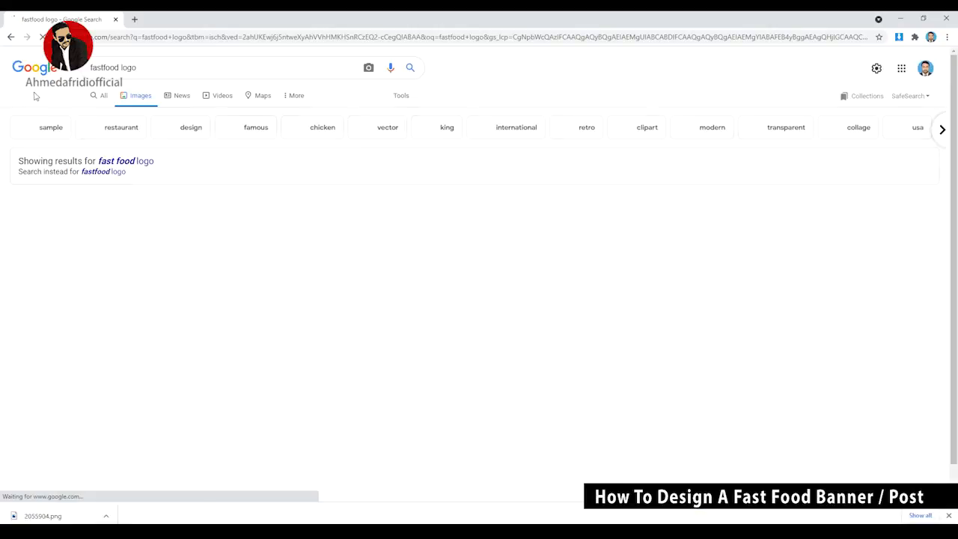
Copy the Fsat Food logo image from the browser's fastfood logo image search and paste it into the Photoshop banner
left_click(416, 371)
right_click(717, 197)
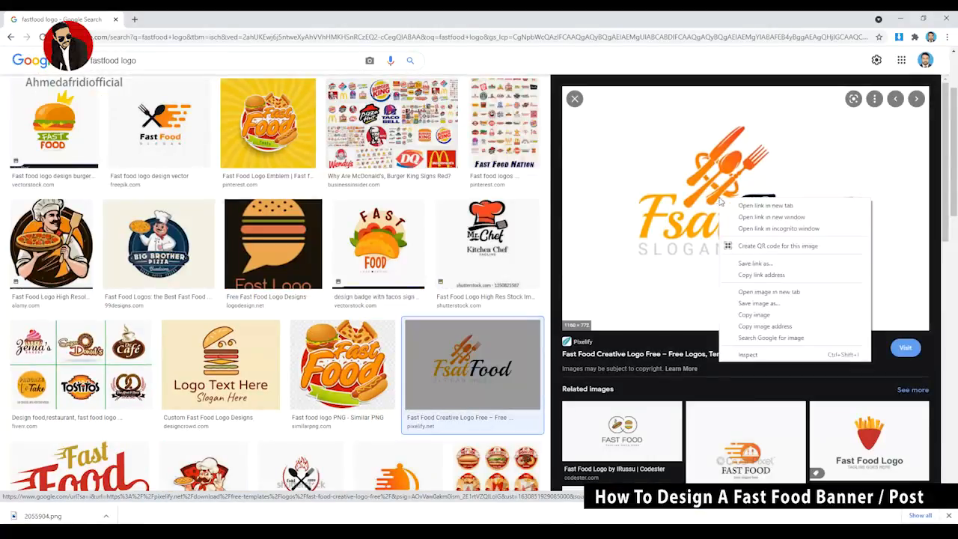
left_click(756, 315)
key("alt+Tab")
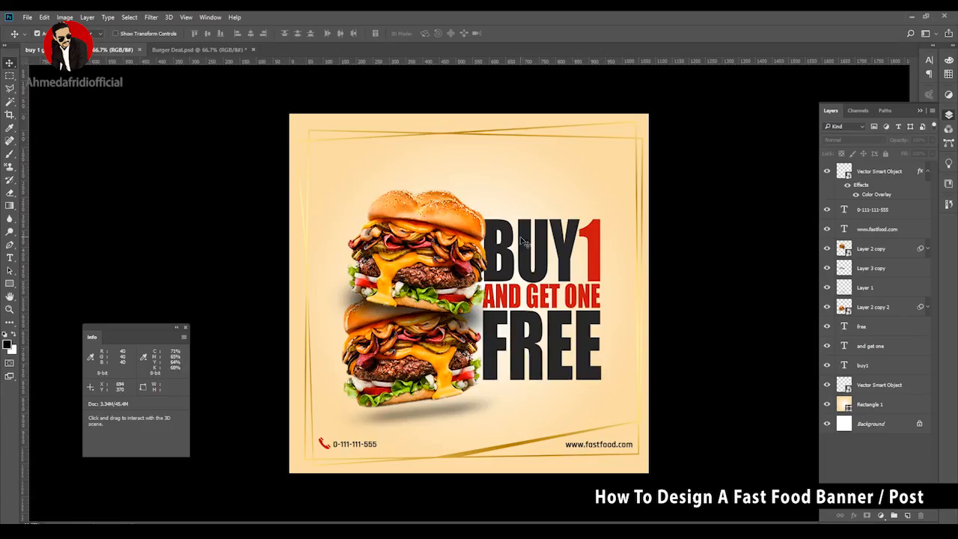
key("ctrl+v")
left_click_drag(521, 256, 541, 230)
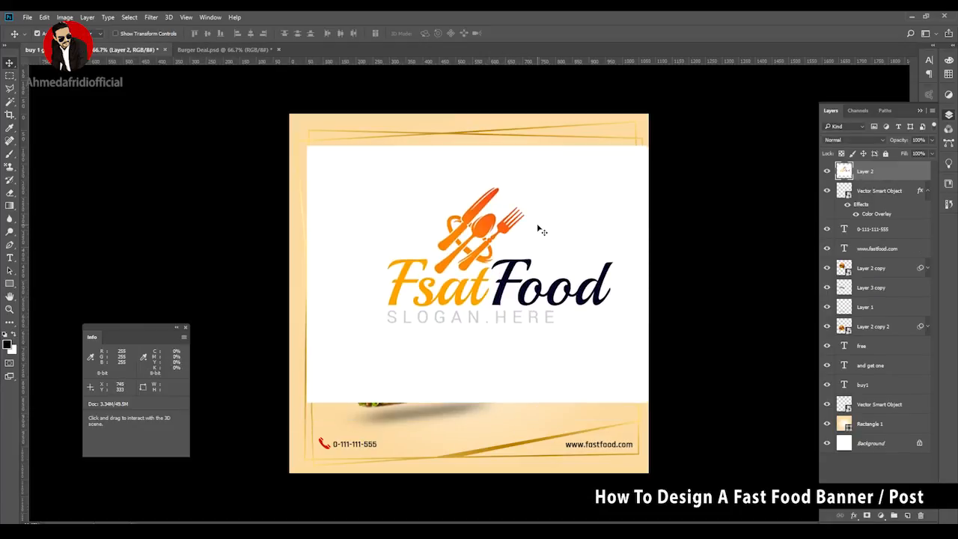
Set the logo layer's blend mode to Multiply, scale it to about 30.4% and place it in the banner's upper-right corner
left_click(853, 140)
left_click(845, 169)
left_click_drag(491, 203, 537, 149)
key("ctrl+t")
left_click_drag(740, 89, 606, 177)
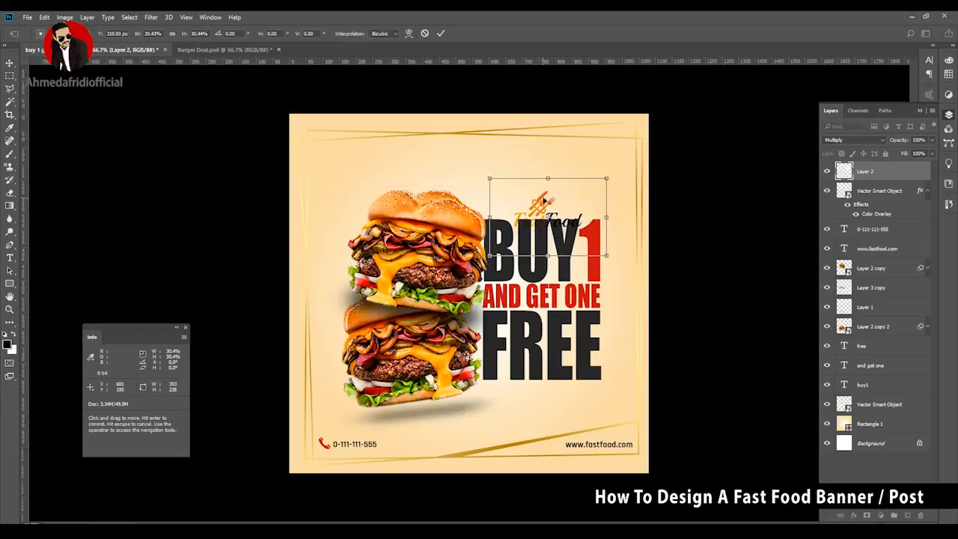
left_click_drag(542, 199, 573, 162)
key("Return")
Delete the SLOGAN.HERE line from the logo layer and shift the remaining logo slightly to the right
key("ctrl+space")
left_click_drag(502, 128, 649, 241)
left_click_drag(558, 288, 589, 262)
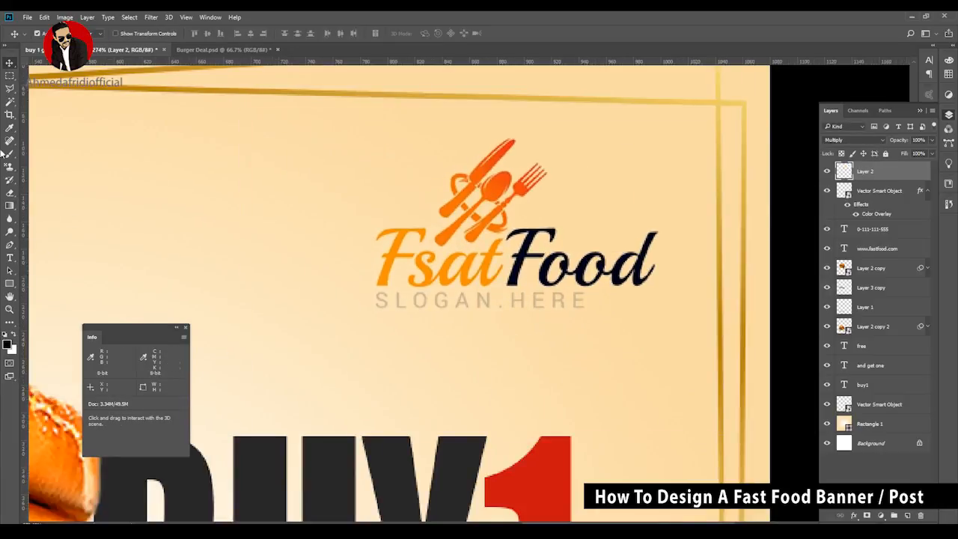
key("m")
left_click_drag(373, 289, 601, 318)
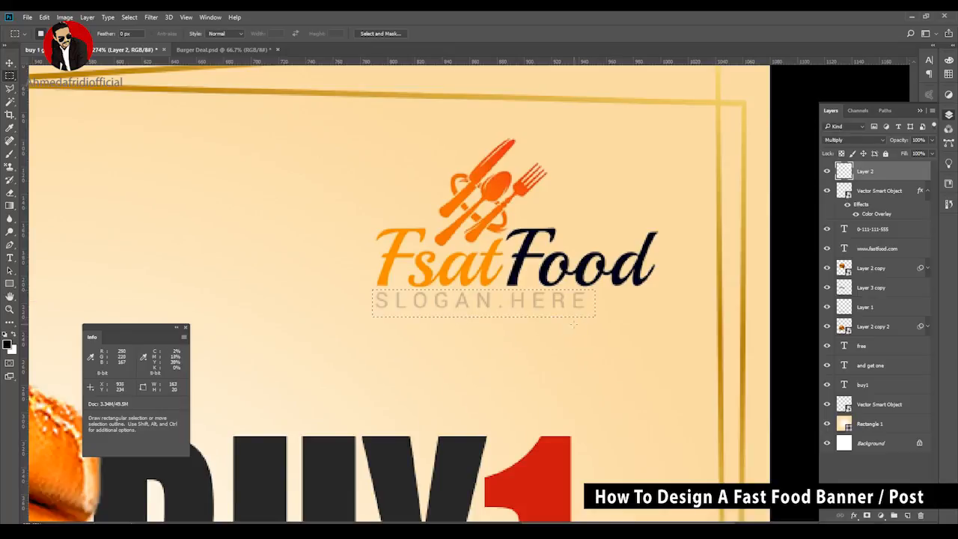
key("Delete")
key("v")
left_click_drag(518, 264, 539, 260)
key("ctrl+minus")
key("ctrl+minus")
key("ctrl+minus")
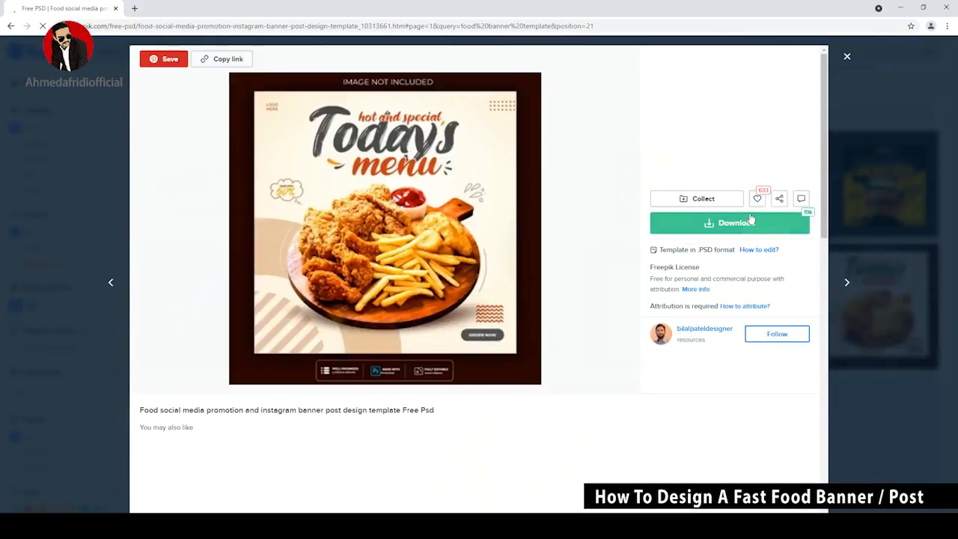
Download the free "Today's menu" food banner PSD template from the browser and extract its ZIP archive in Downloads
left_click(750, 223)
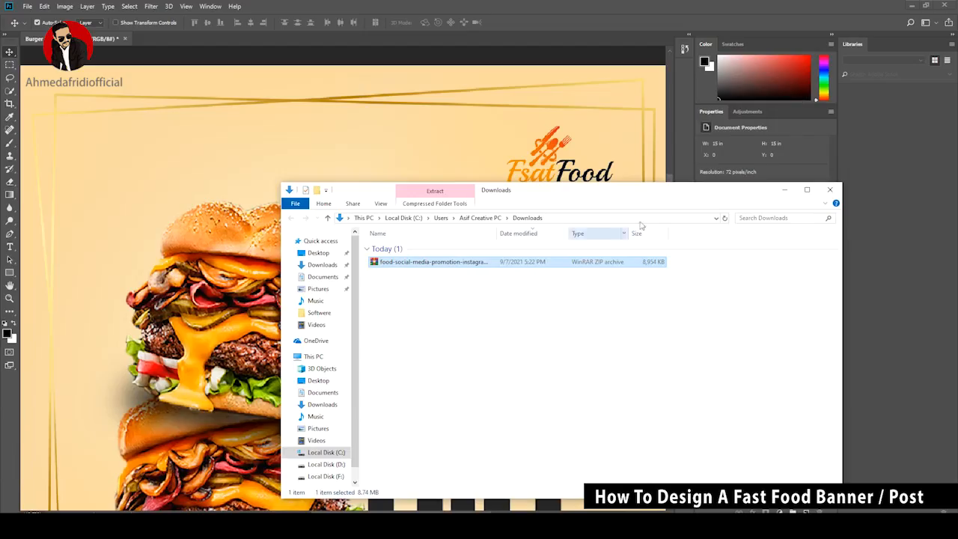
right_click(393, 264)
left_click(430, 288)
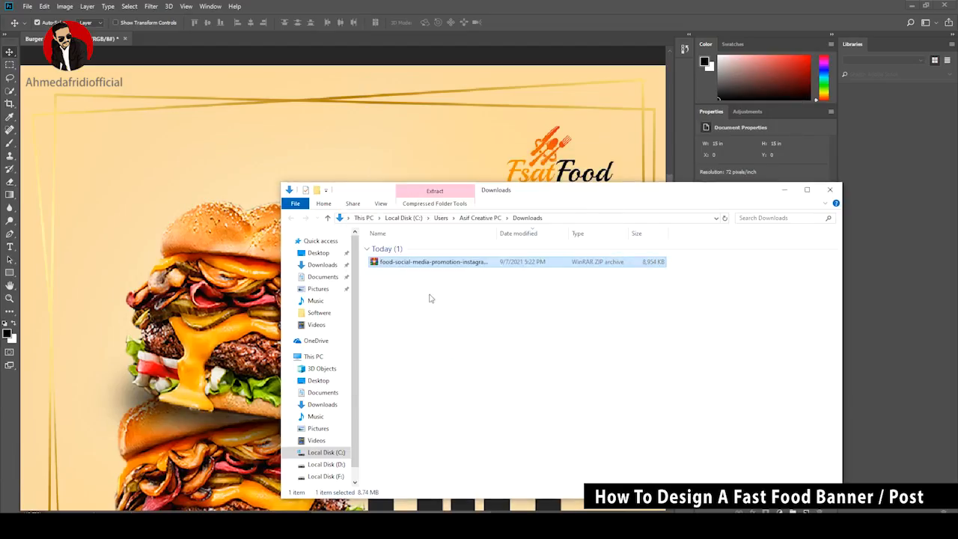
Open the template 18338769.psd in Photoshop and leave its missing fonts unresolved
double_click(417, 262)
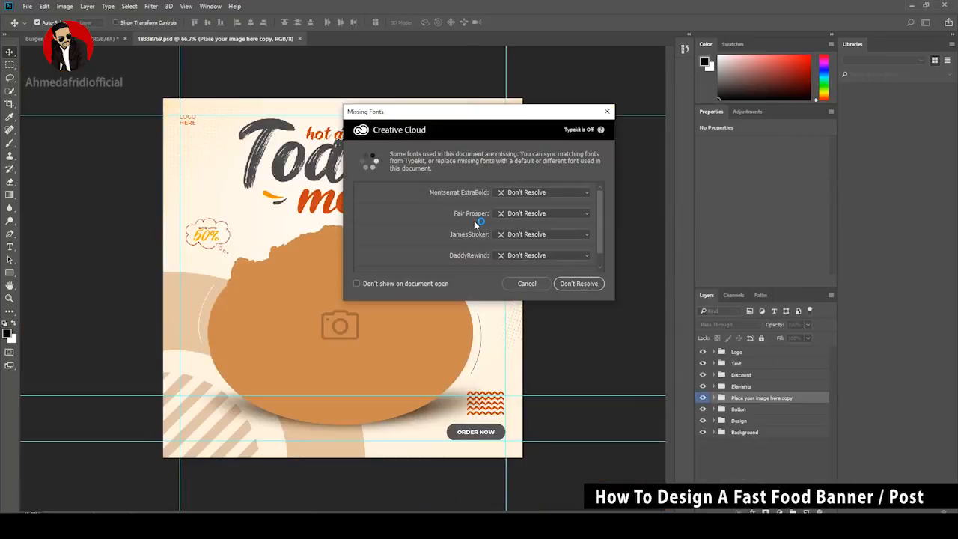
left_click(571, 287)
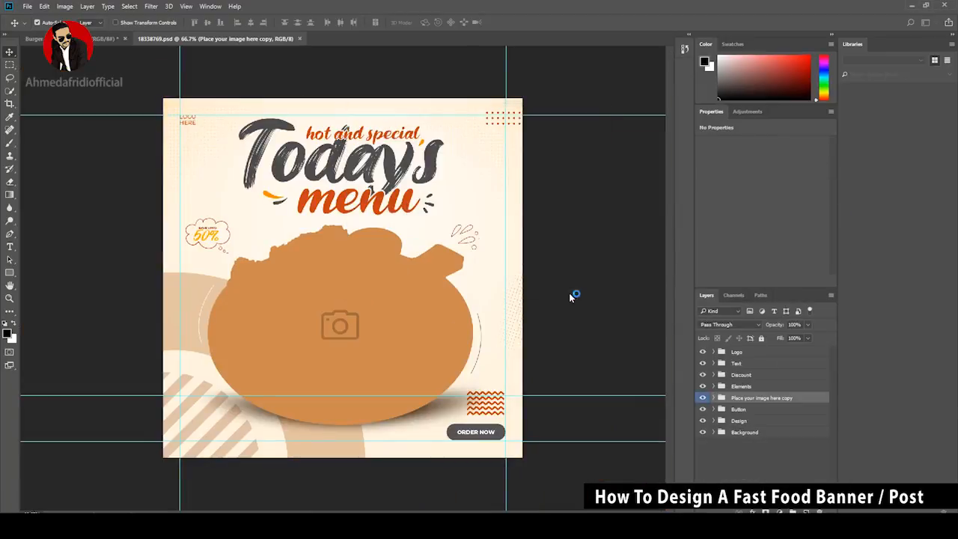
Copy the orange and grey swoosh elements beside the word "menu" from the template into the burger banner
left_click(568, 293)
left_click_drag(166, 97, 497, 259)
left_click_drag(259, 270, 230, 261)
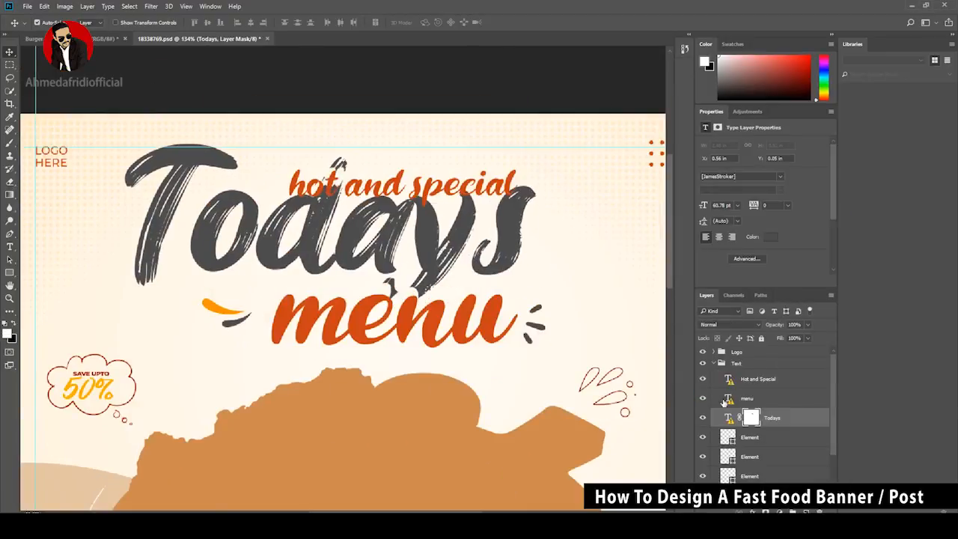
left_click(217, 317)
left_click(220, 310)
left_click(234, 323, "shift")
left_click_drag(227, 310, 126, 150)
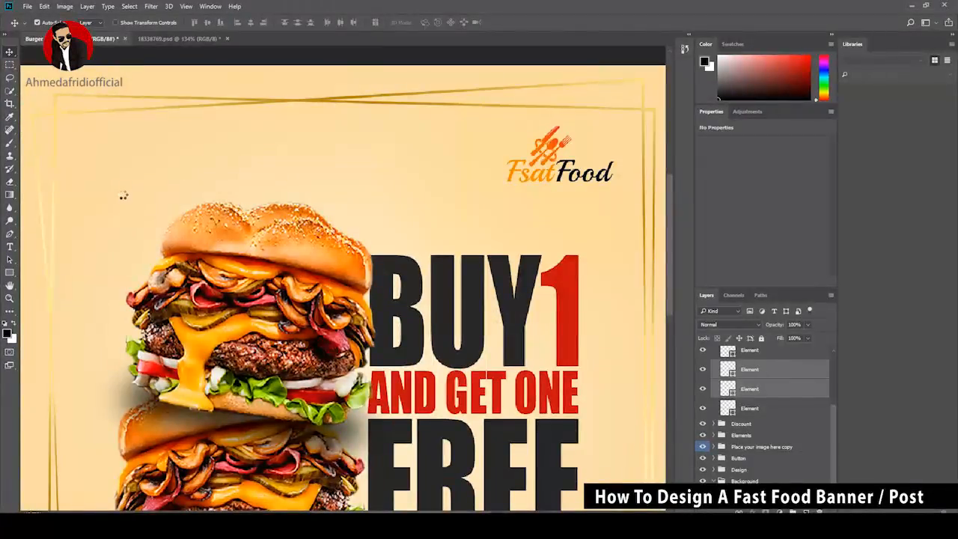
Place the swooshes just outside the top bun's upper-left edge, flip them vertically and tilt them to radiate from the burger
left_click_drag(231, 258, 109, 223)
key("ctrl+t")
right_click(136, 213)
left_click(180, 374)
left_click_drag(79, 251, 131, 208)
key("Return")
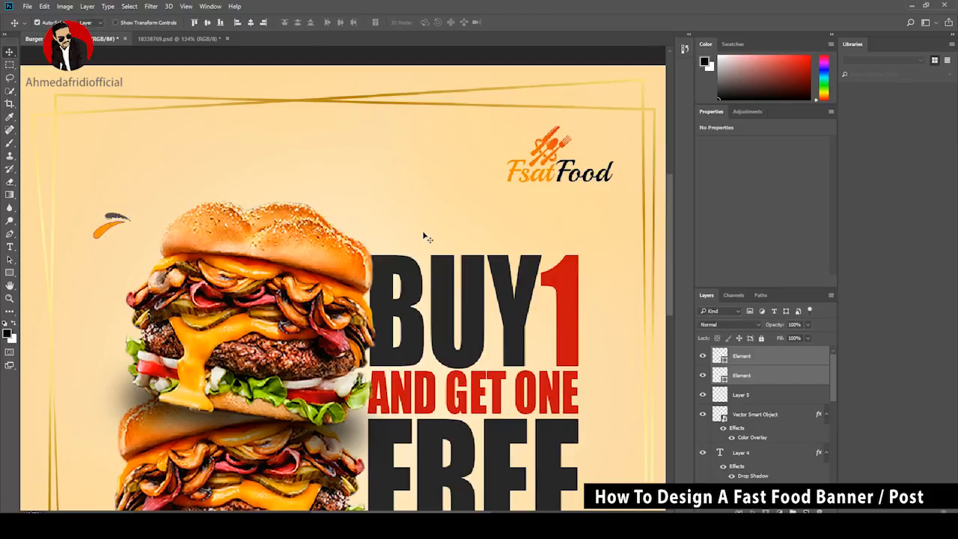
Duplicate the two swooshes to the top bun's upper-right side, flip the copies horizontally and tilt them to radiate from the burger
left_click_drag(106, 234, 395, 198)
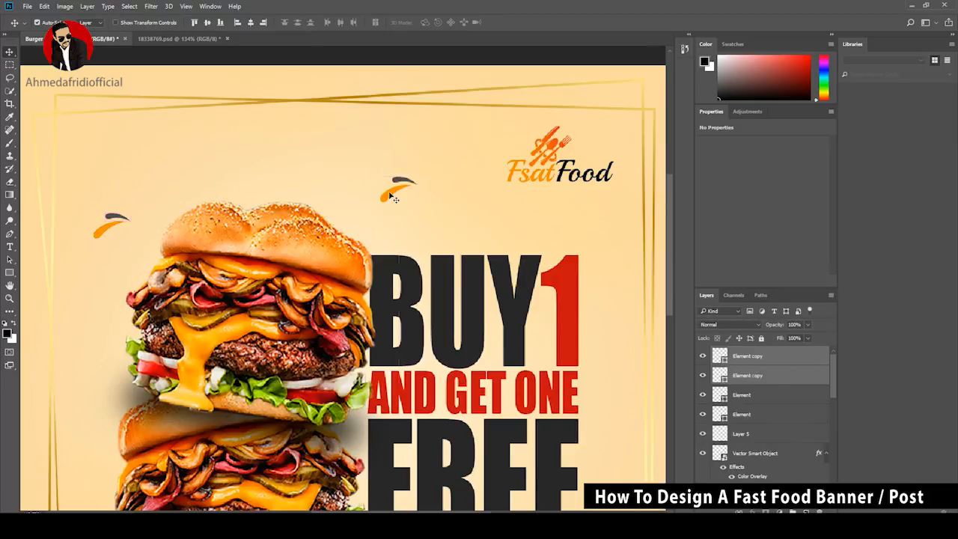
key("ctrl+t")
right_click(384, 193)
left_click(427, 342)
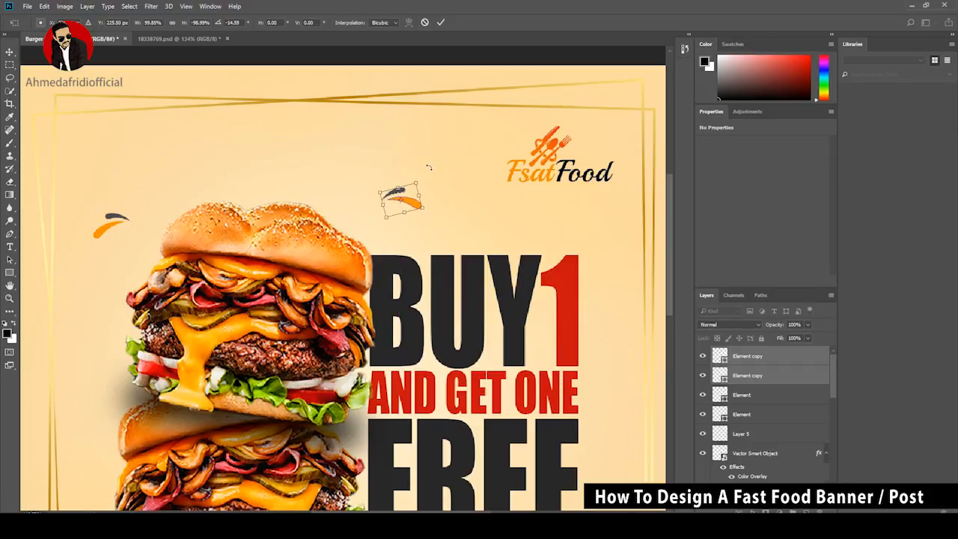
key("Return")
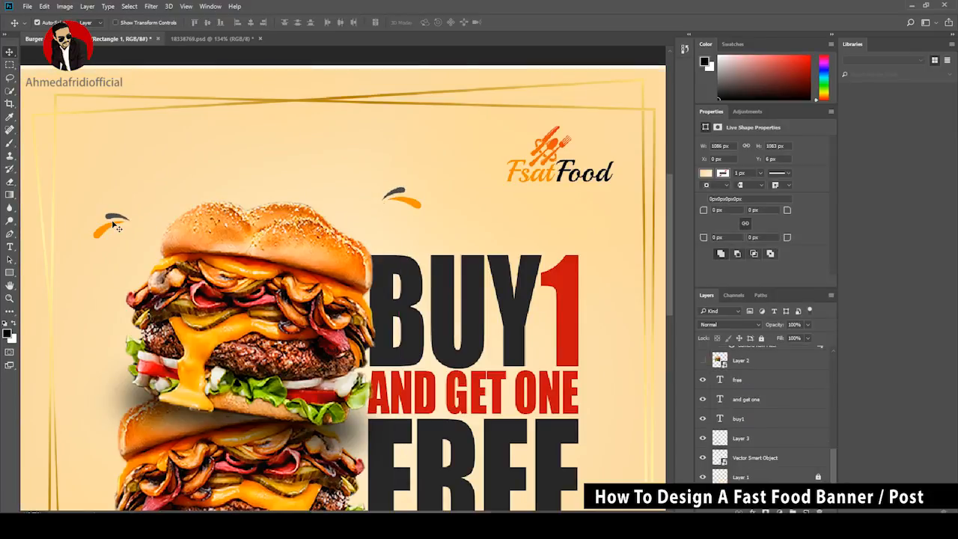
key("ctrl+minus")
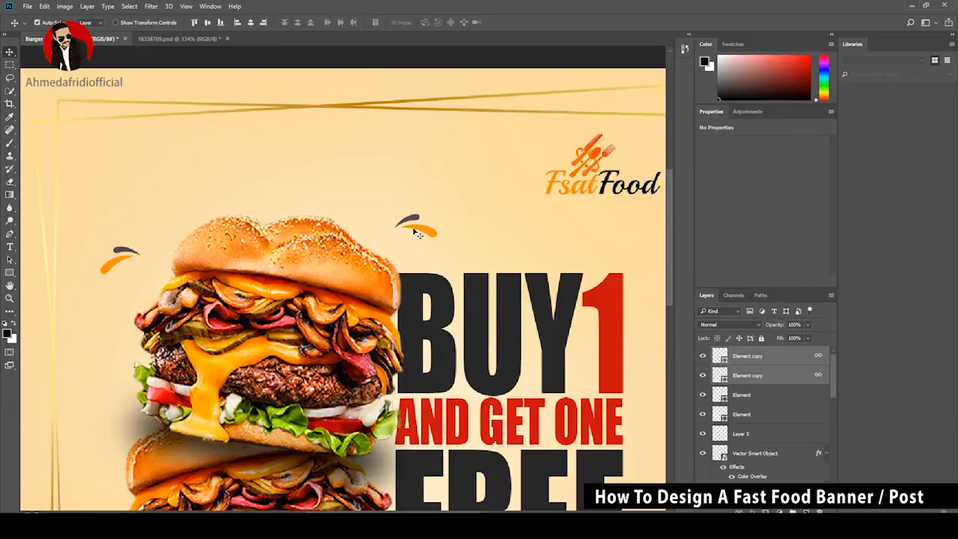
key("ctrl+minus")
key("ctrl+minus")
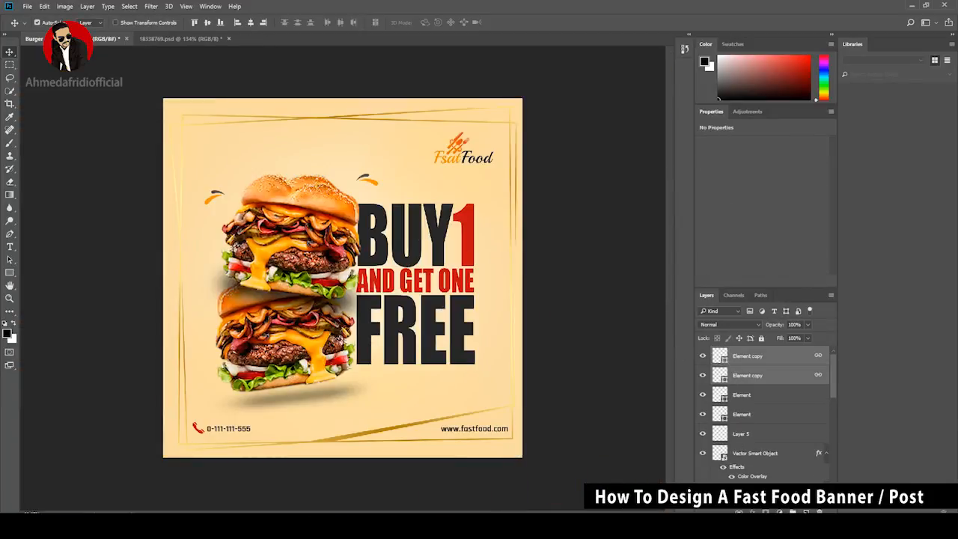